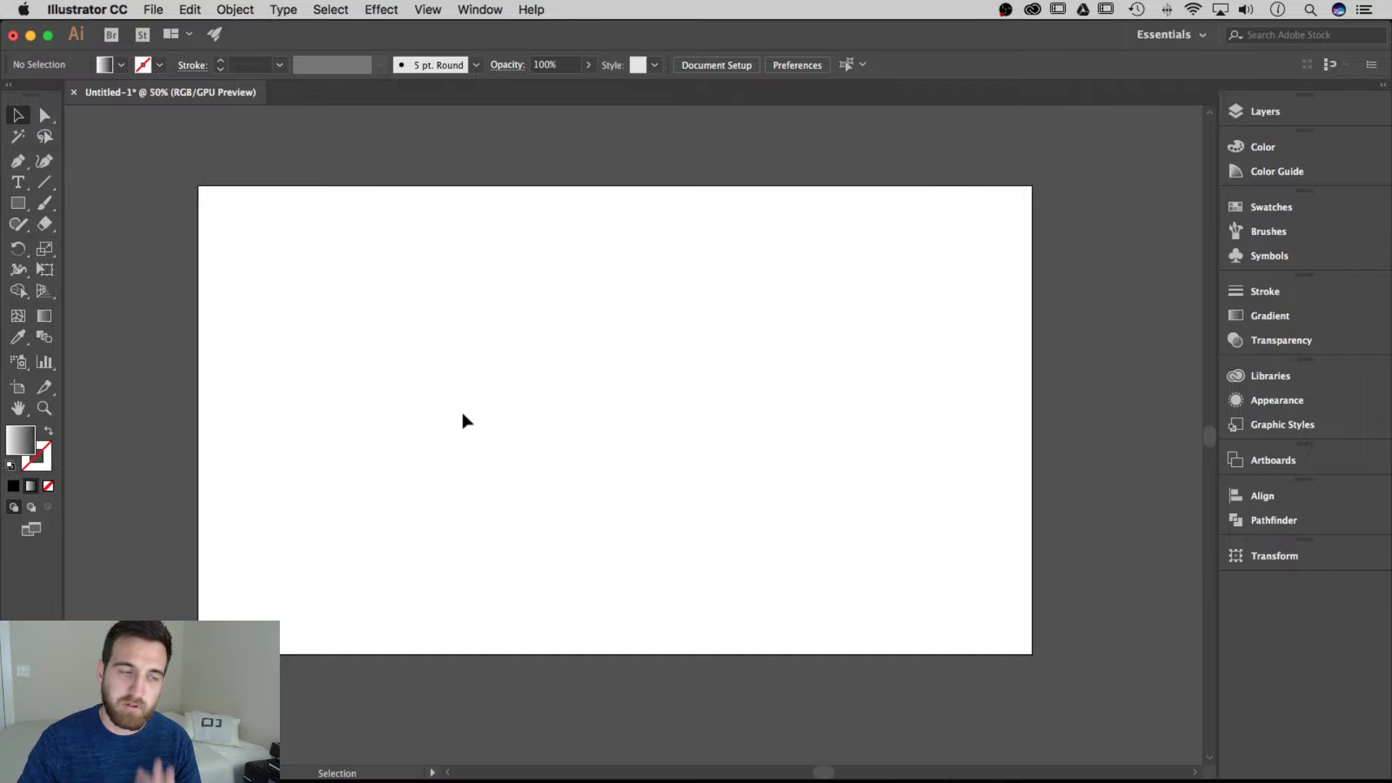
- Draw a rectangle over the artboard's right half and fill it dark navy
{"action": "left_click", "coordinate": [17, 205]}
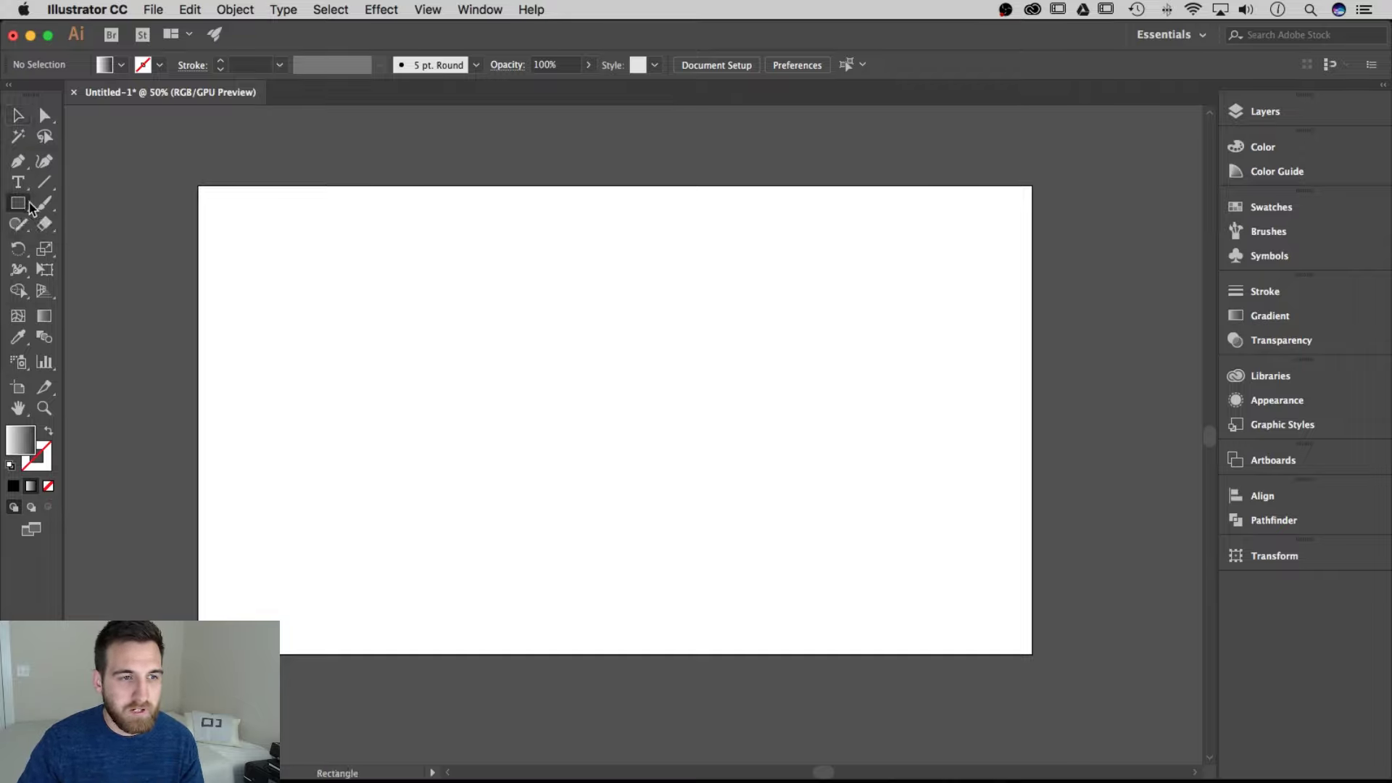
{"action": "left_click_drag", "start_coordinate": [1030, 188], "coordinate": [615, 654]}
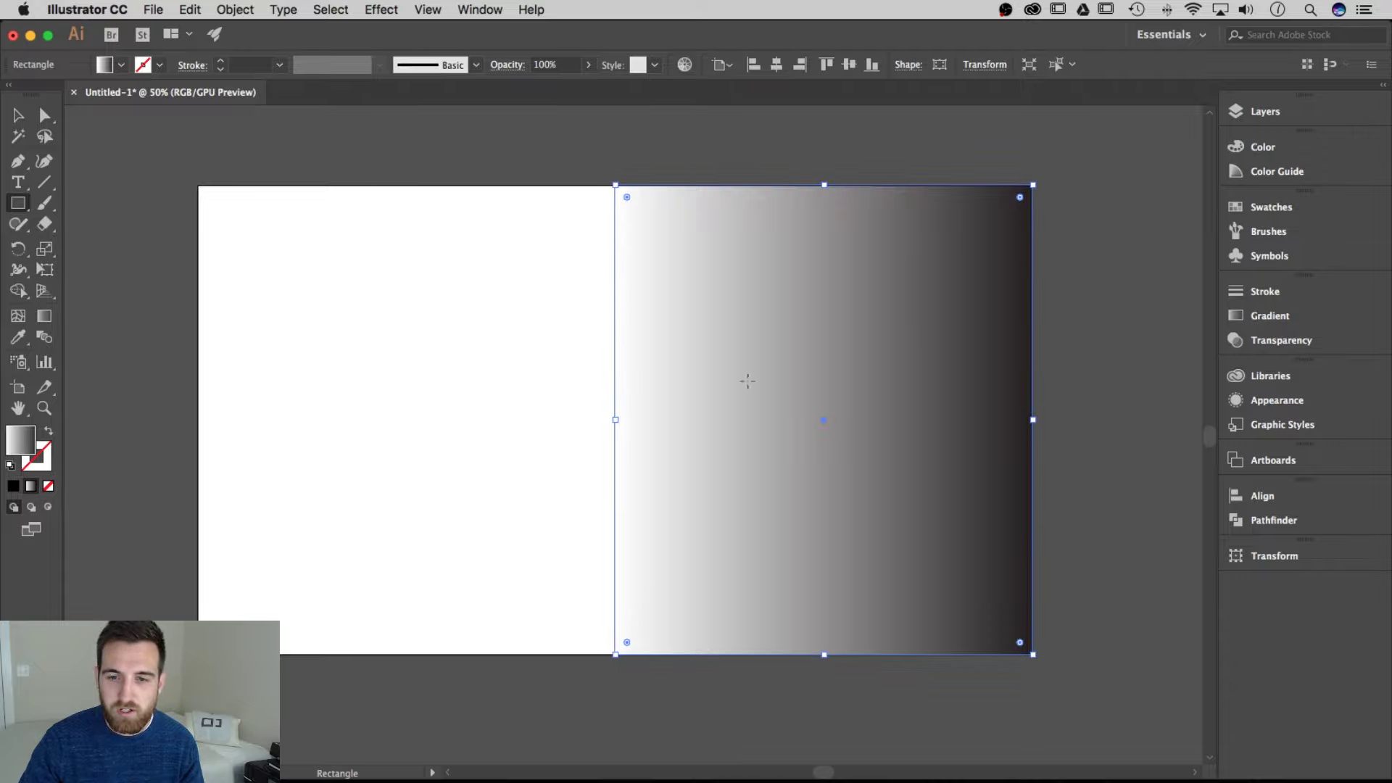
{"action": "left_click", "coordinate": [121, 66]}
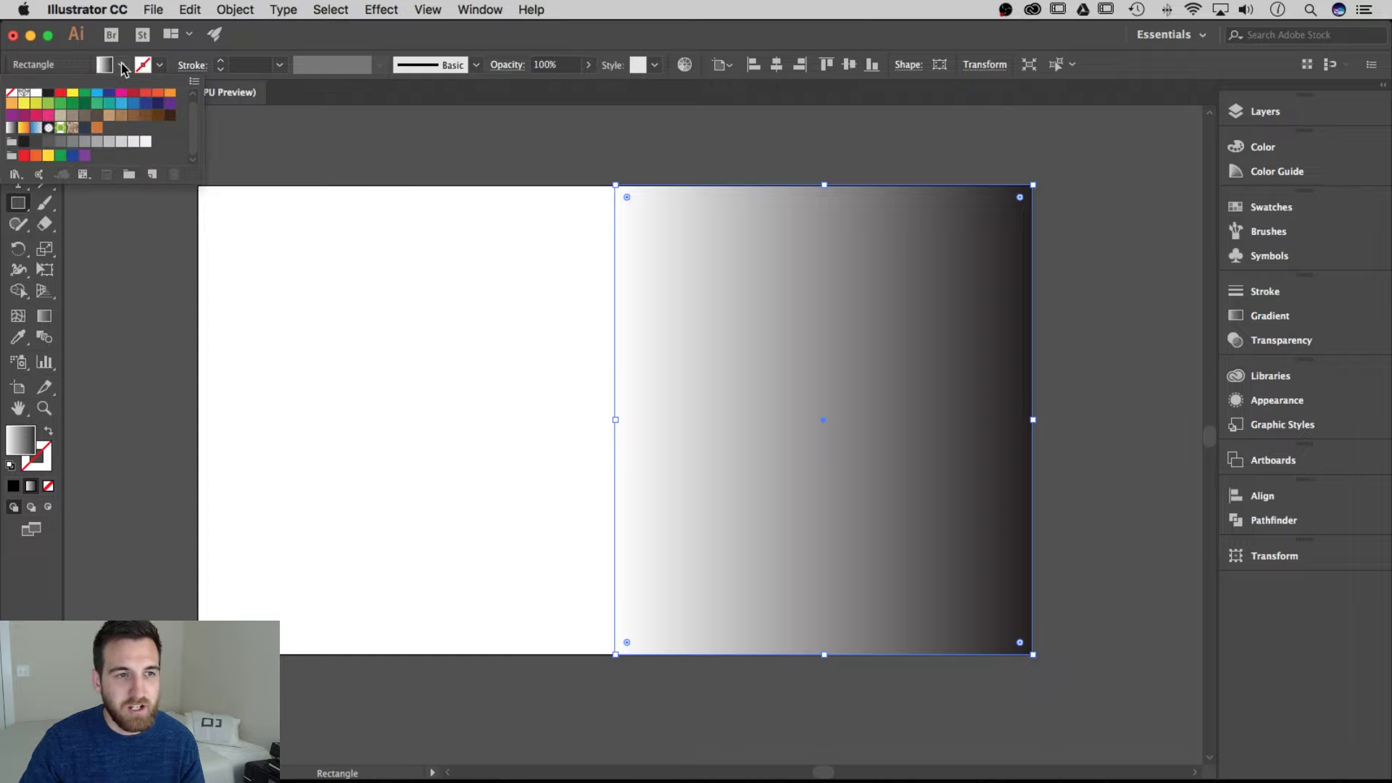
{"action": "left_click", "coordinate": [85, 128]}
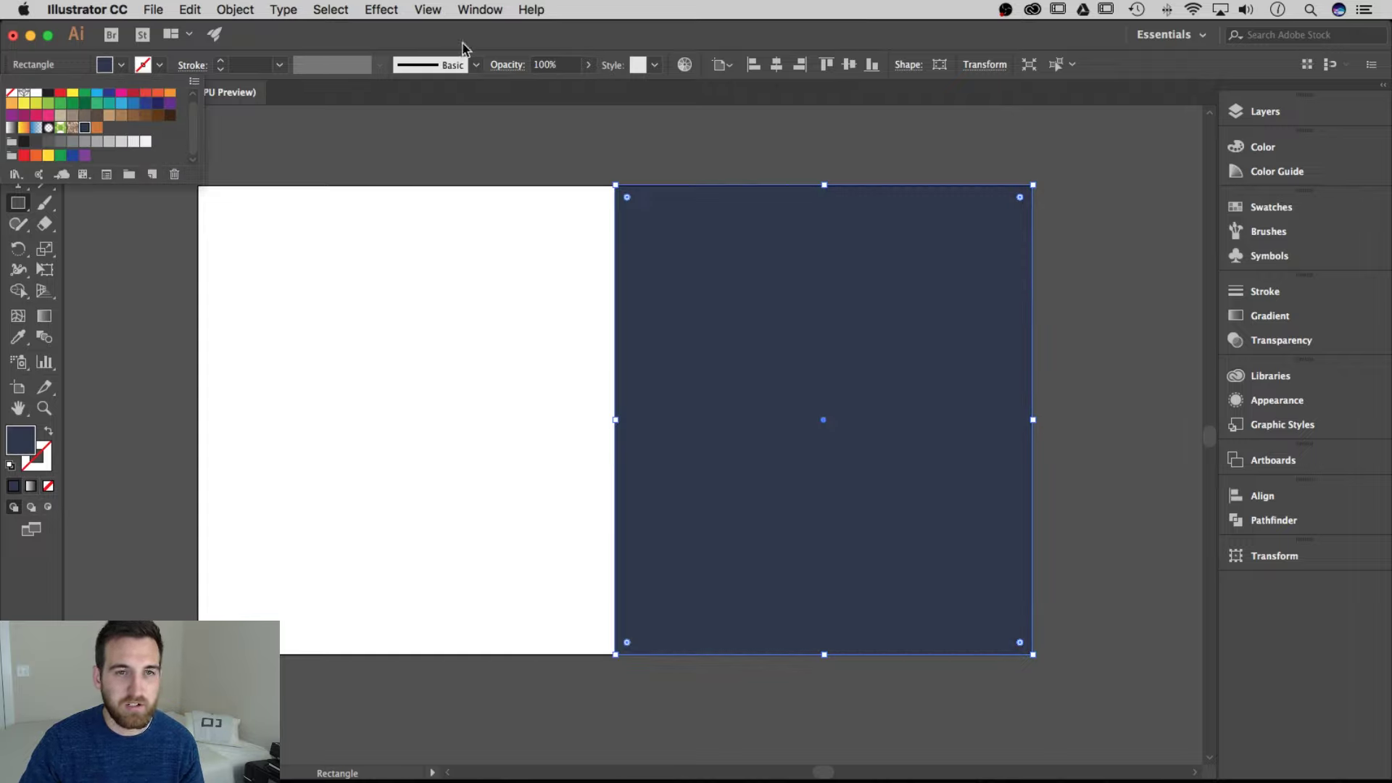
{"action": "key", "text": "v"}
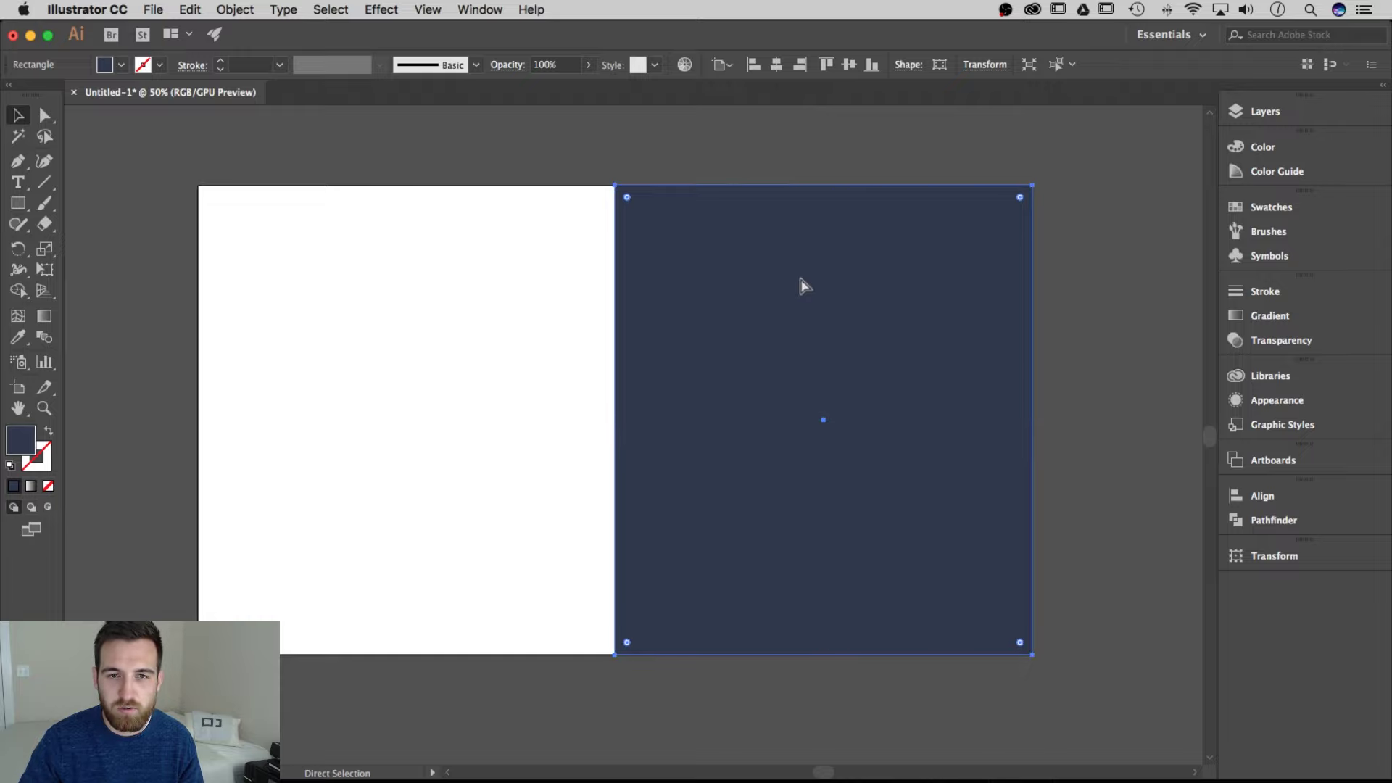
{"action": "left_click", "coordinate": [513, 285]}
- Draw a 327 px circle on the left half with the Ellipse Tool
{"action": "left_click", "coordinate": [20, 206]}
{"action": "left_click", "coordinate": [21, 207]}
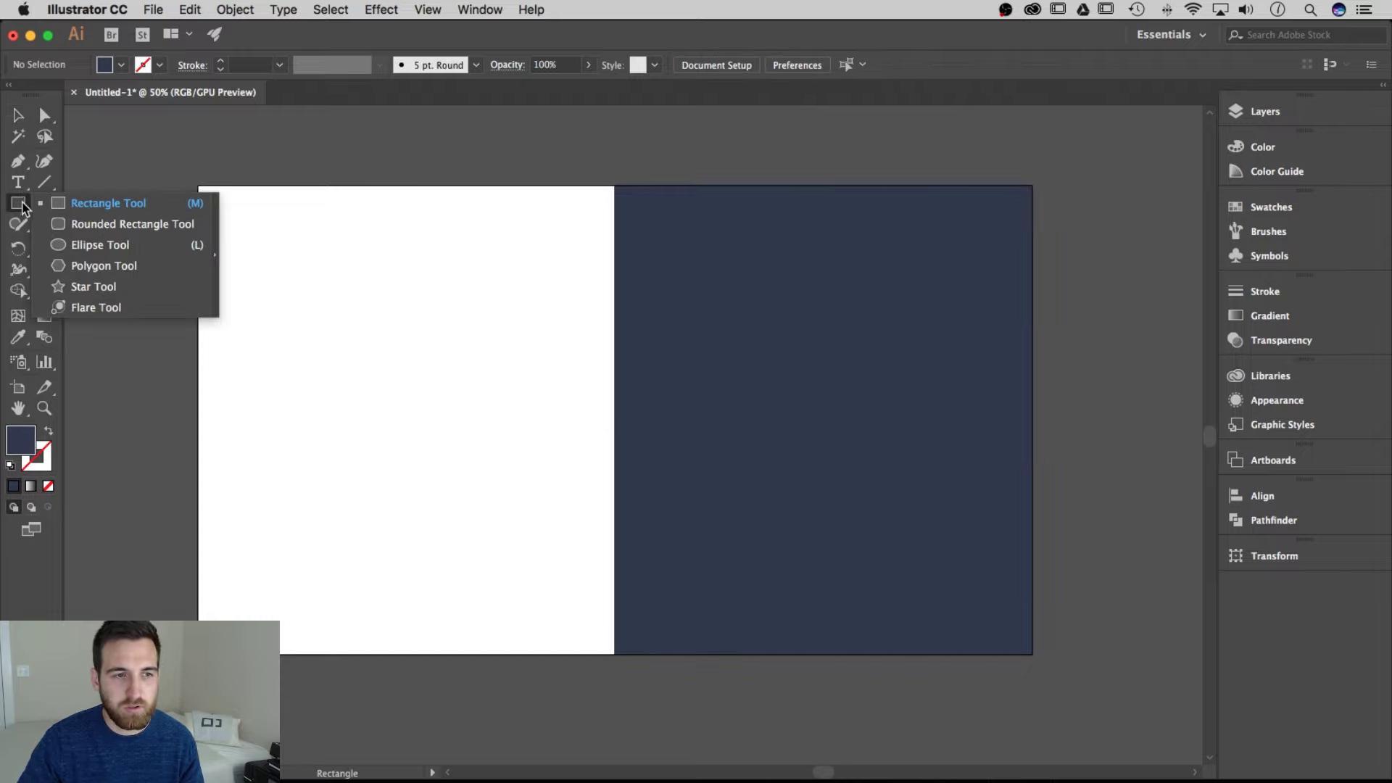
{"action": "left_click", "coordinate": [108, 245]}
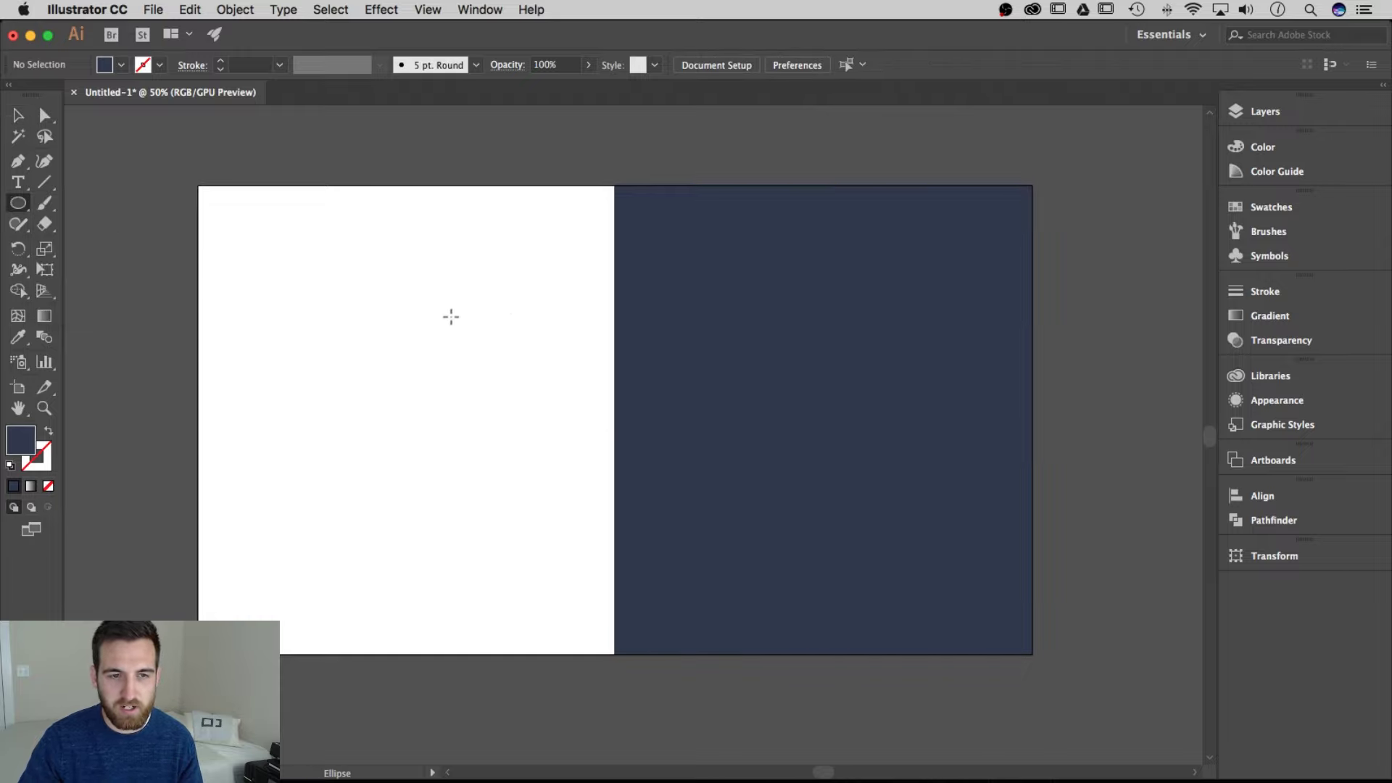
{"action": "left_click_drag", "start_coordinate": [385, 281], "coordinate": [533, 421]}
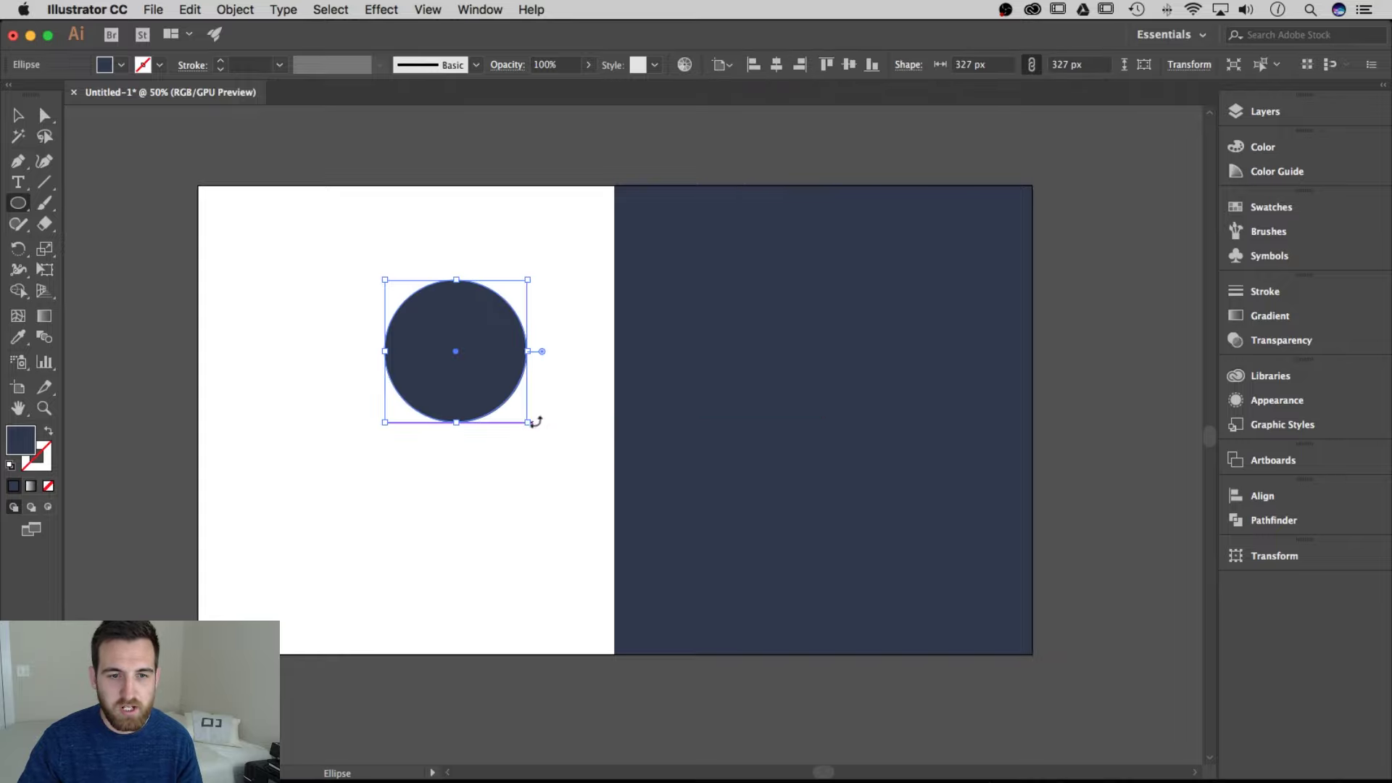
{"action": "left_click", "coordinate": [531, 220]}
{"action": "left_click", "coordinate": [1106, 664]}
{"action": "key", "text": "v"}
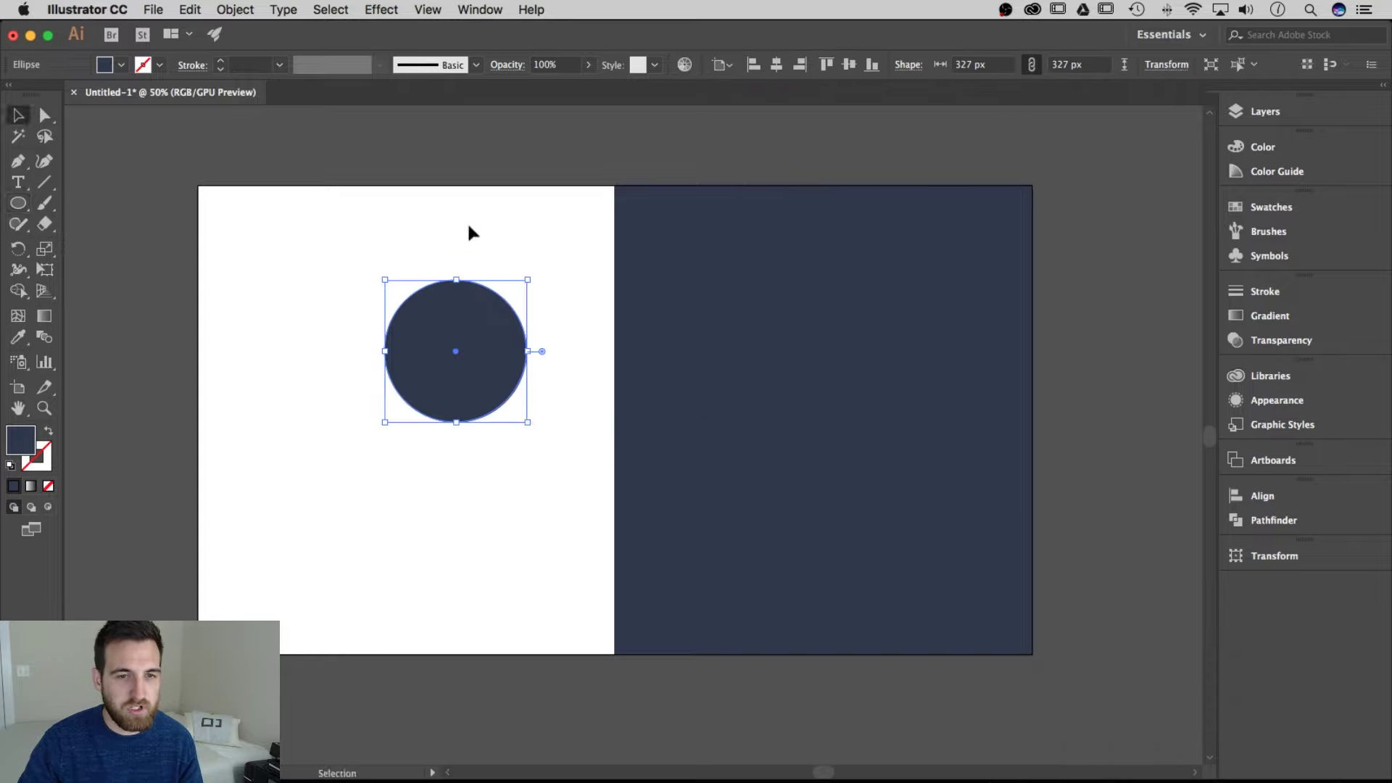
- Fill the circle orange and nudge it slightly right
{"action": "left_click", "coordinate": [122, 64]}
{"action": "left_click", "coordinate": [97, 128]}
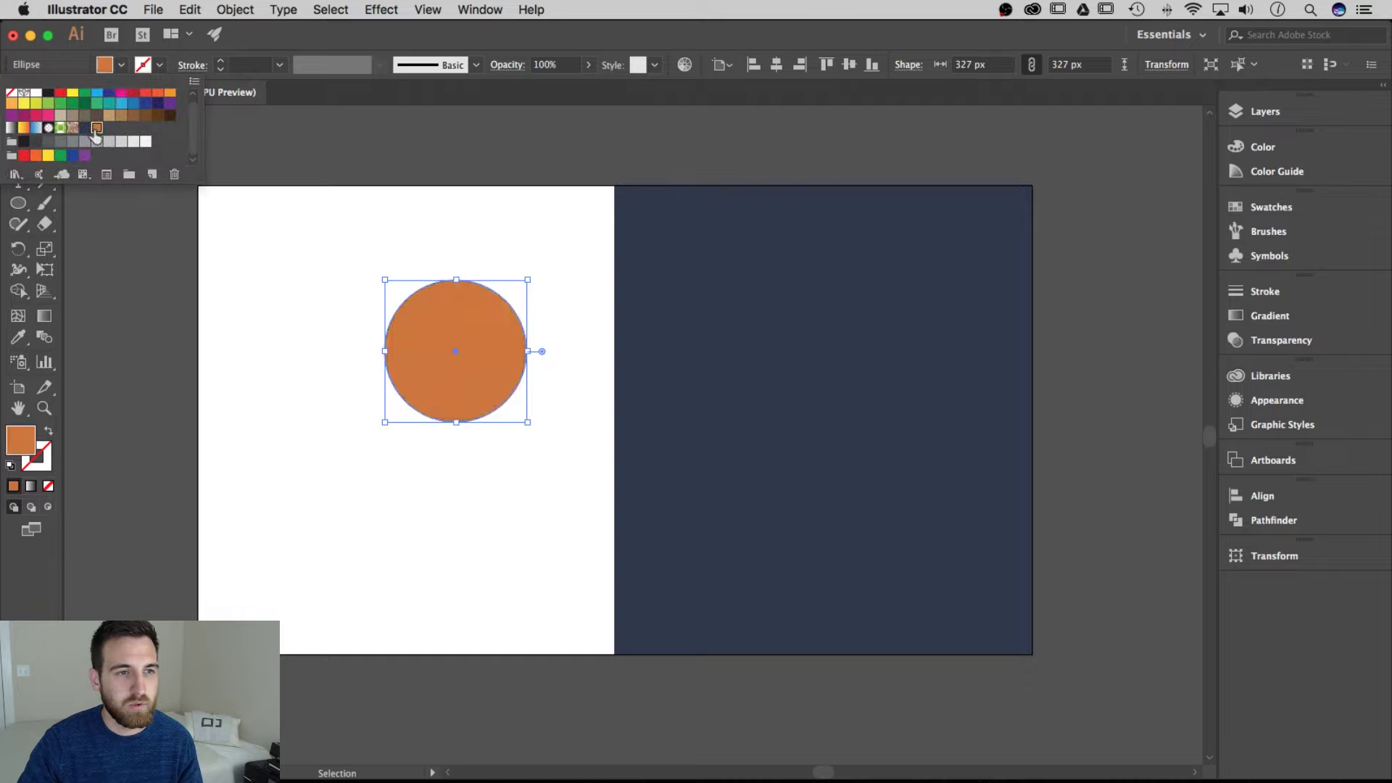
{"action": "left_click_drag", "start_coordinate": [496, 339], "coordinate": [525, 334]}
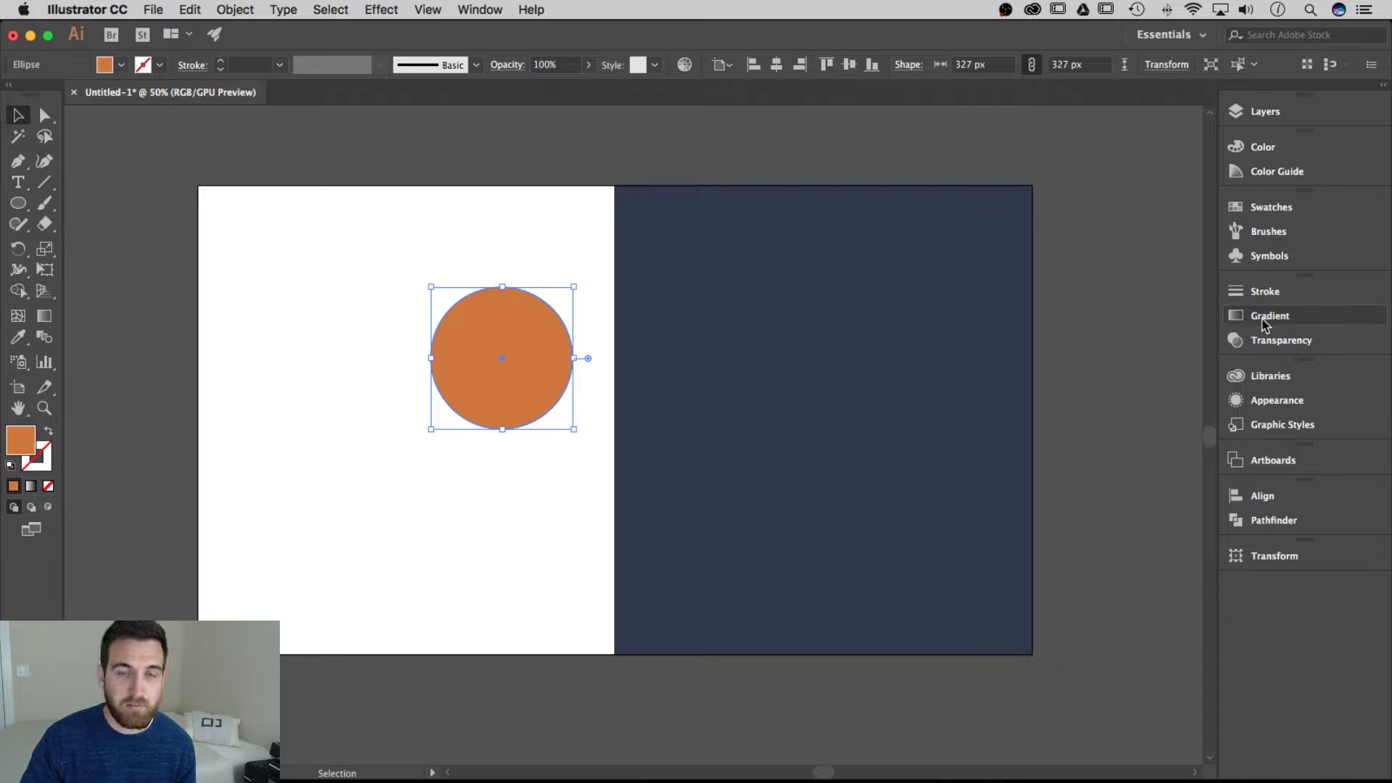
- Apply the default white-to-black linear gradient to the circle from the Gradient panel
{"action": "left_click", "coordinate": [479, 9]}
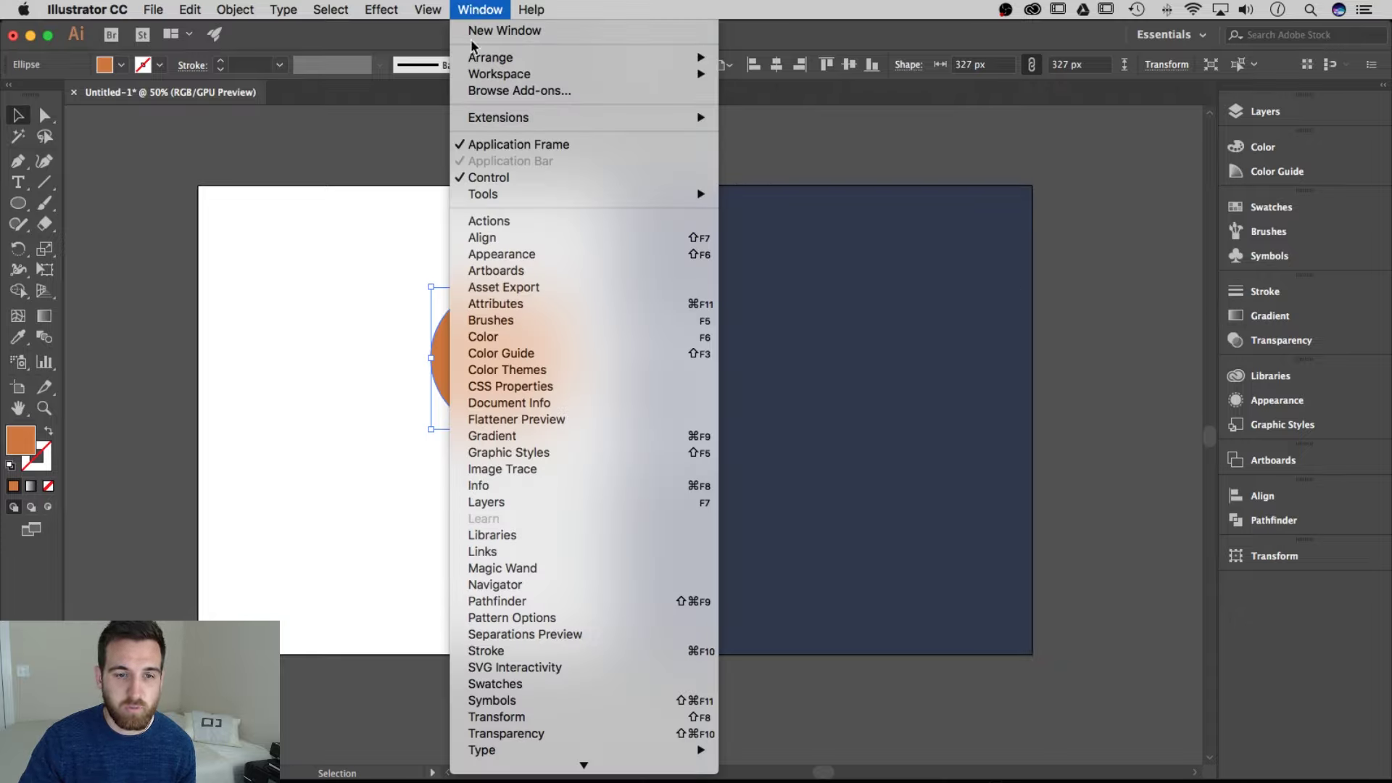
{"action": "left_click", "coordinate": [507, 437]}
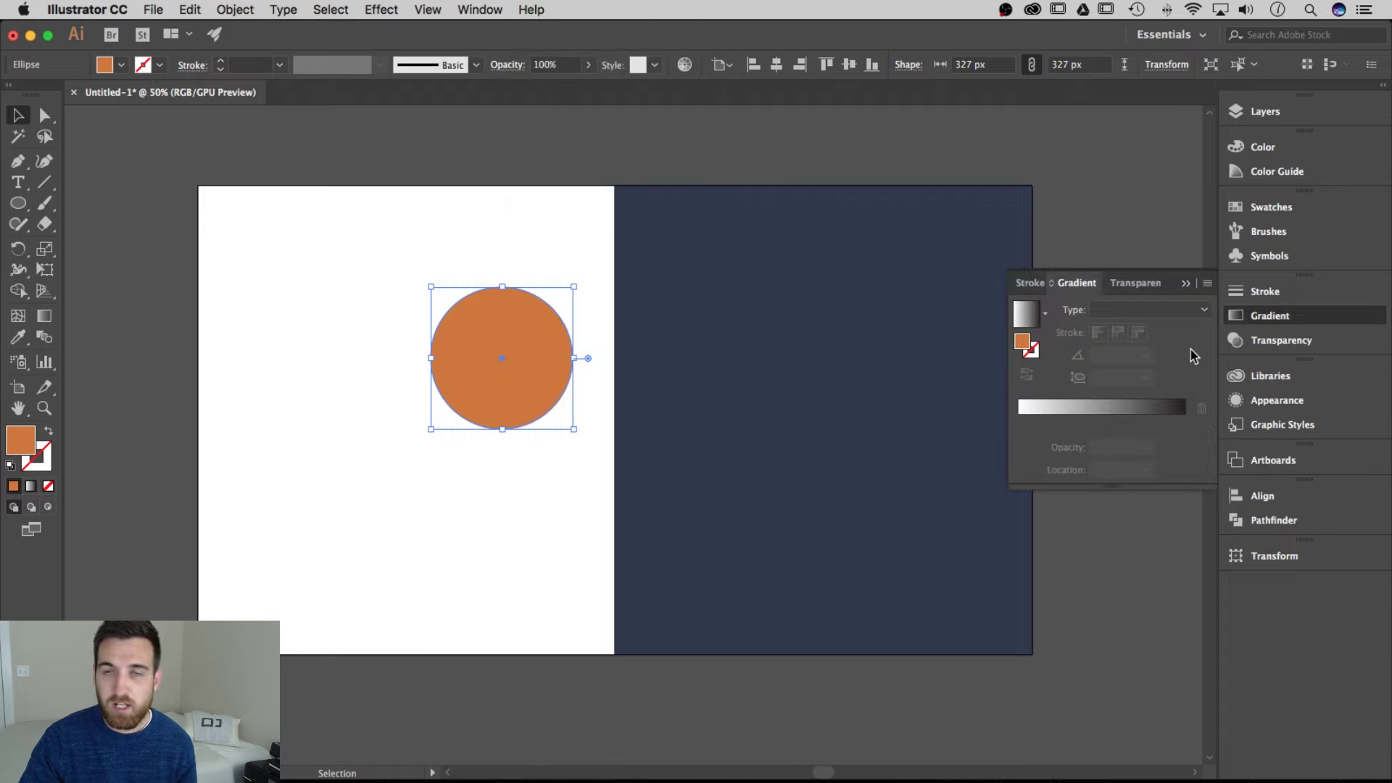
{"action": "left_click", "coordinate": [1030, 318]}
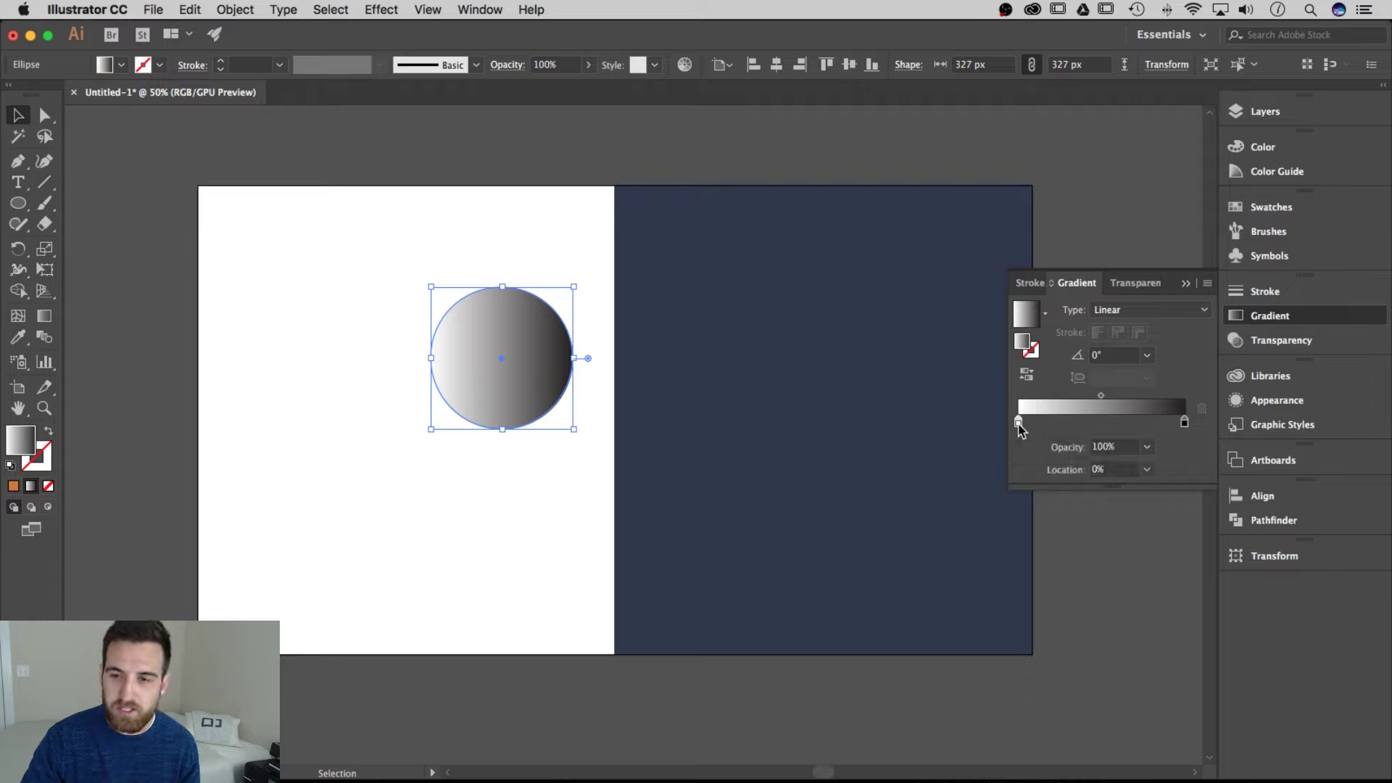
- Set the gradient's starting stop to the orange swatch
{"action": "double_click", "coordinate": [1019, 423]}
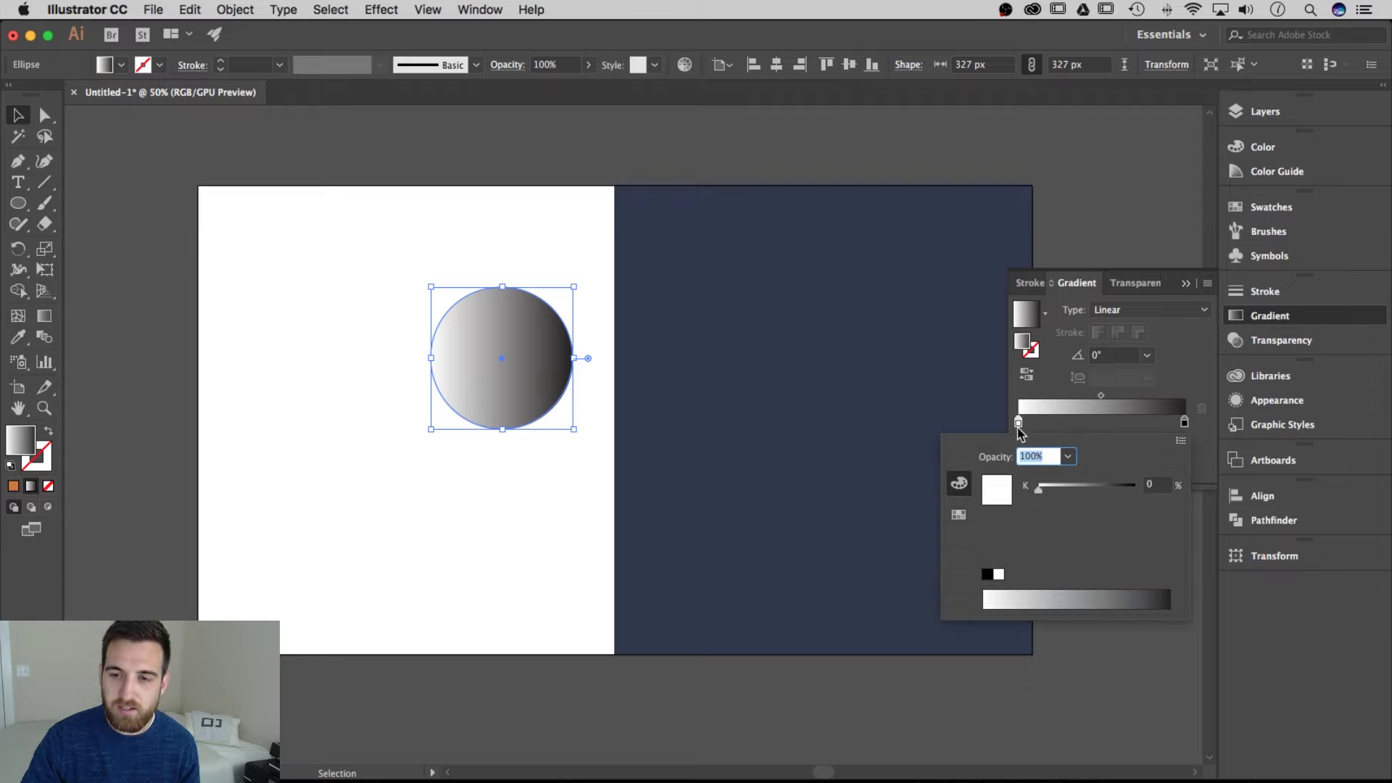
{"action": "left_click", "coordinate": [958, 515]}
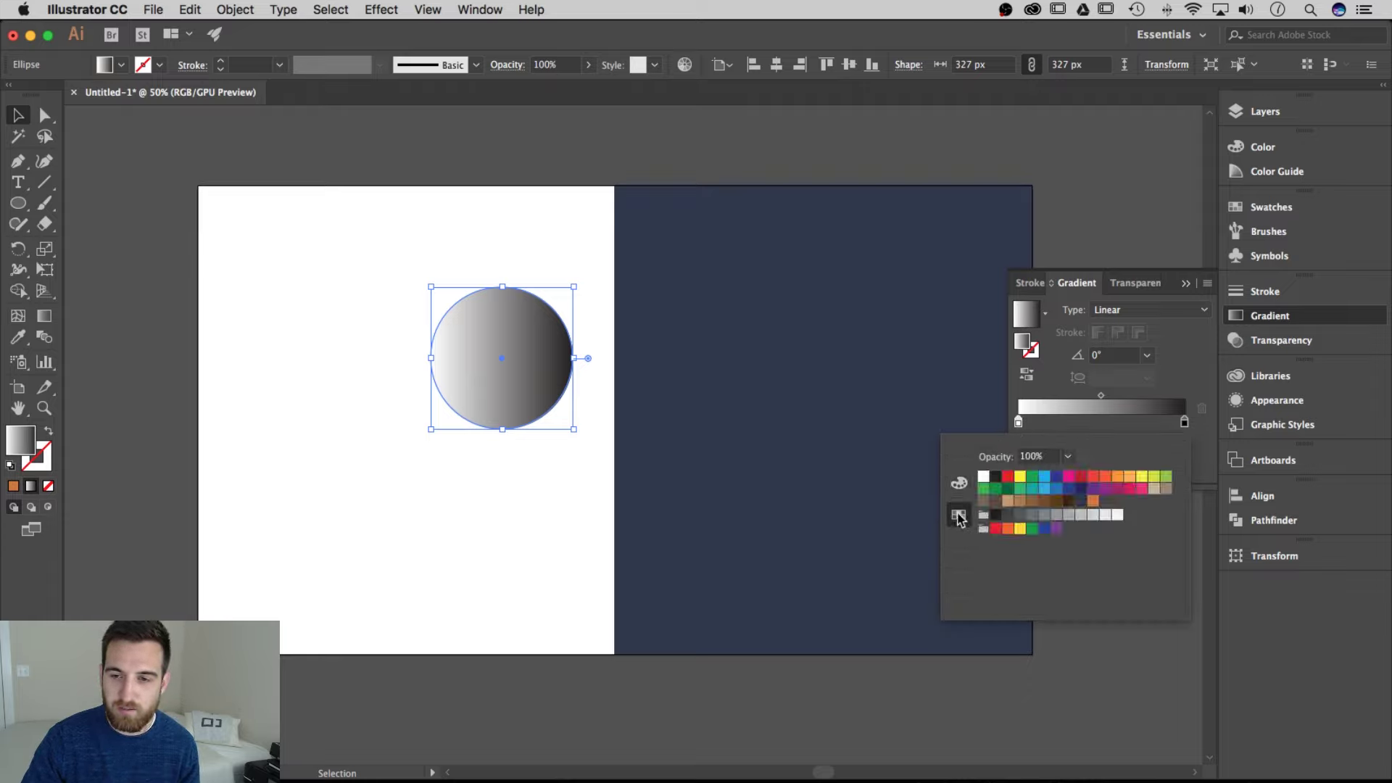
{"action": "left_click", "coordinate": [1093, 501]}
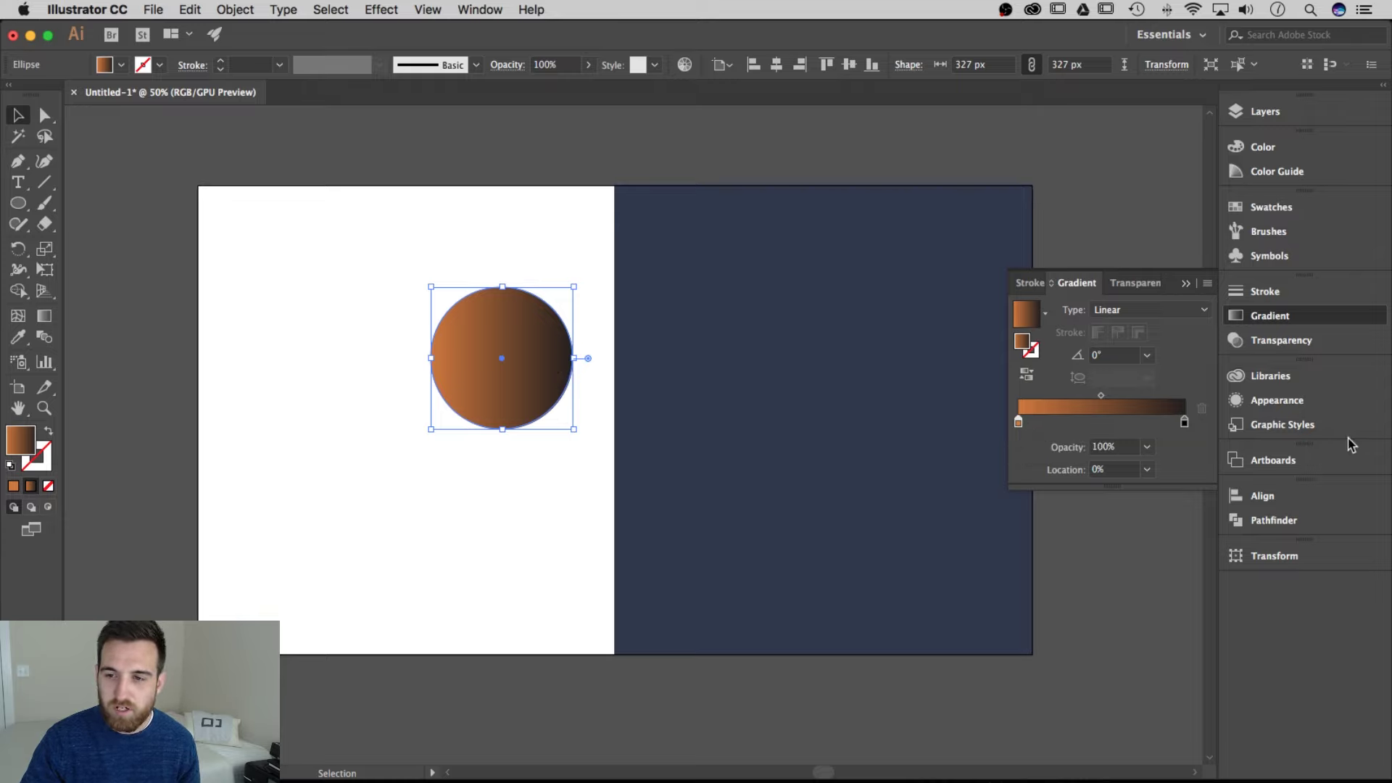
- Set the gradient's right end stop to 0% opacity
{"action": "left_click", "coordinate": [1185, 428]}
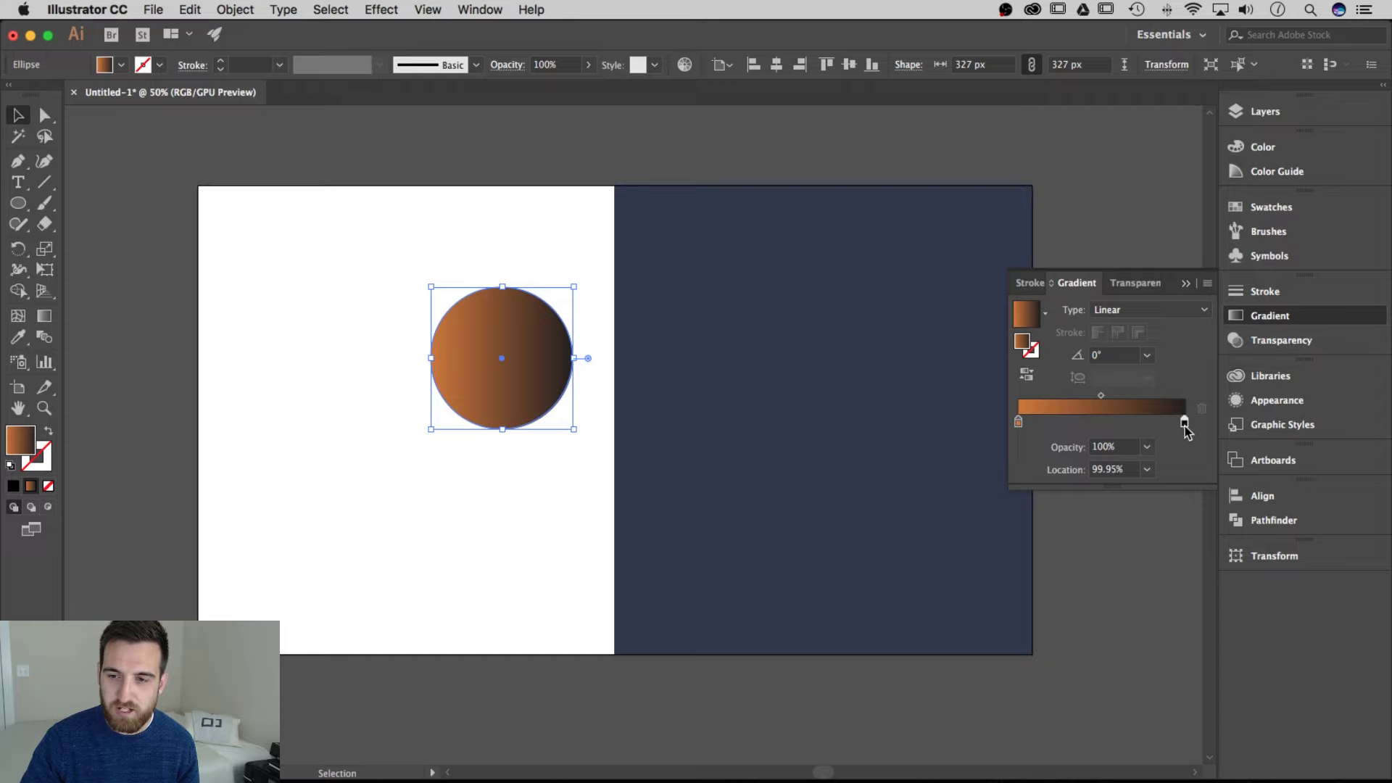
{"action": "left_click", "coordinate": [1122, 446]}
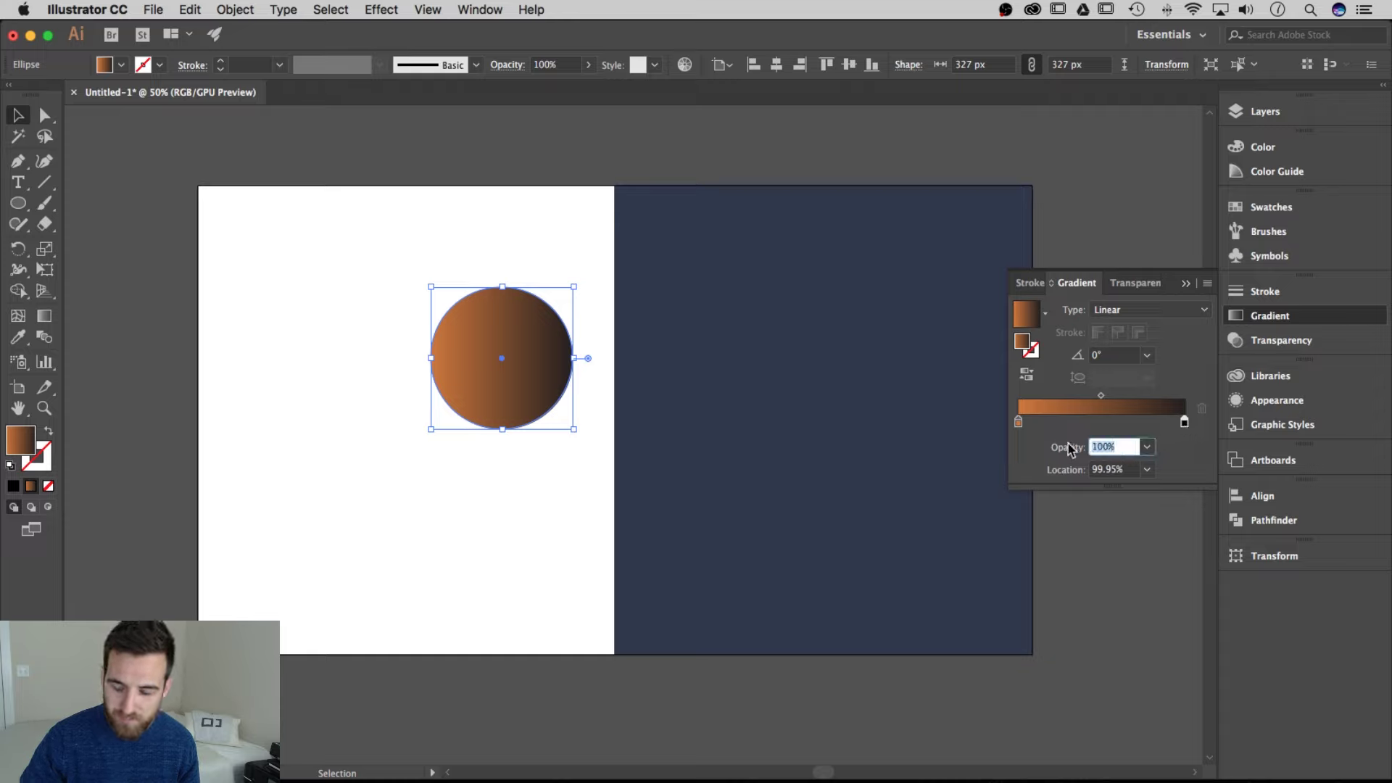
{"action": "type", "text": "0"}
{"action": "key", "text": "Return"}
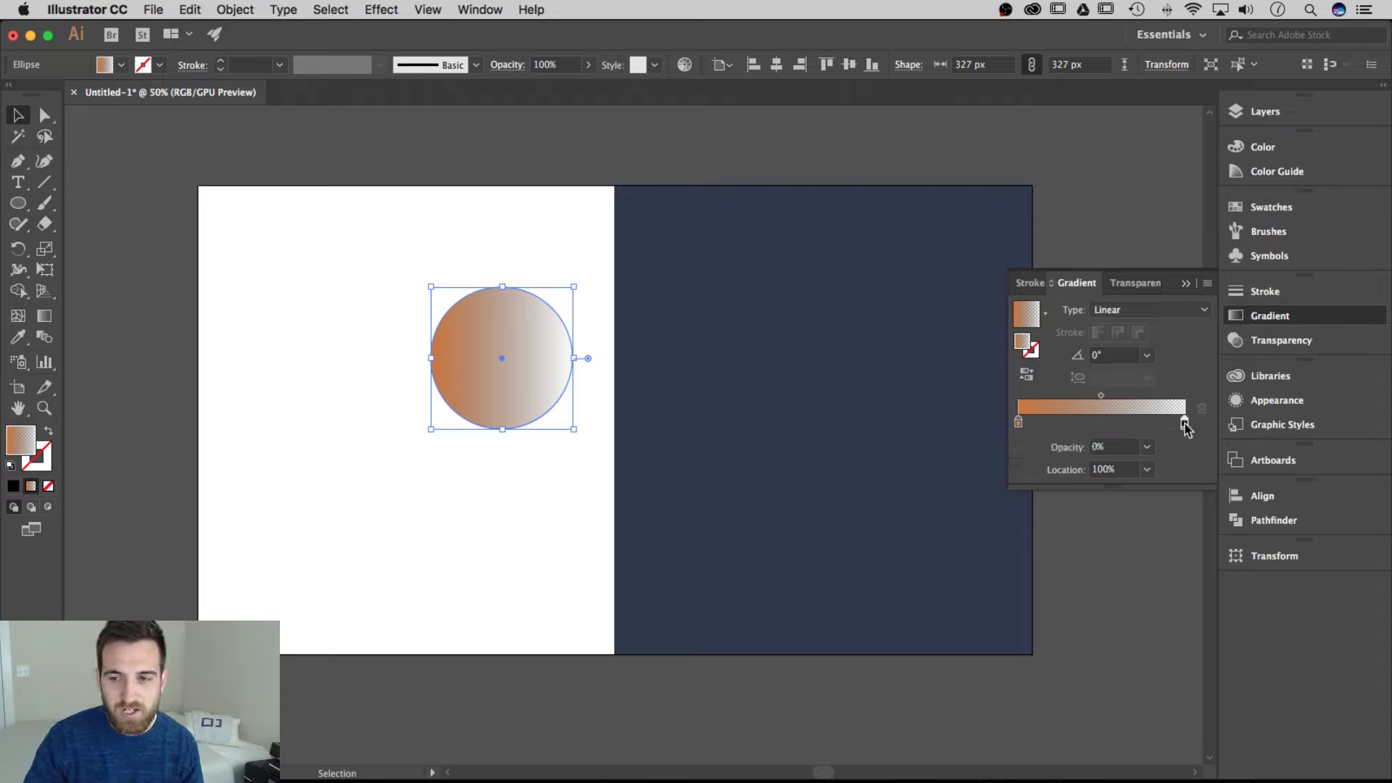
- Make the transparent right gradient stop orange and close the Gradient panel
{"action": "double_click", "coordinate": [1184, 425]}
{"action": "left_click", "coordinate": [1094, 501]}
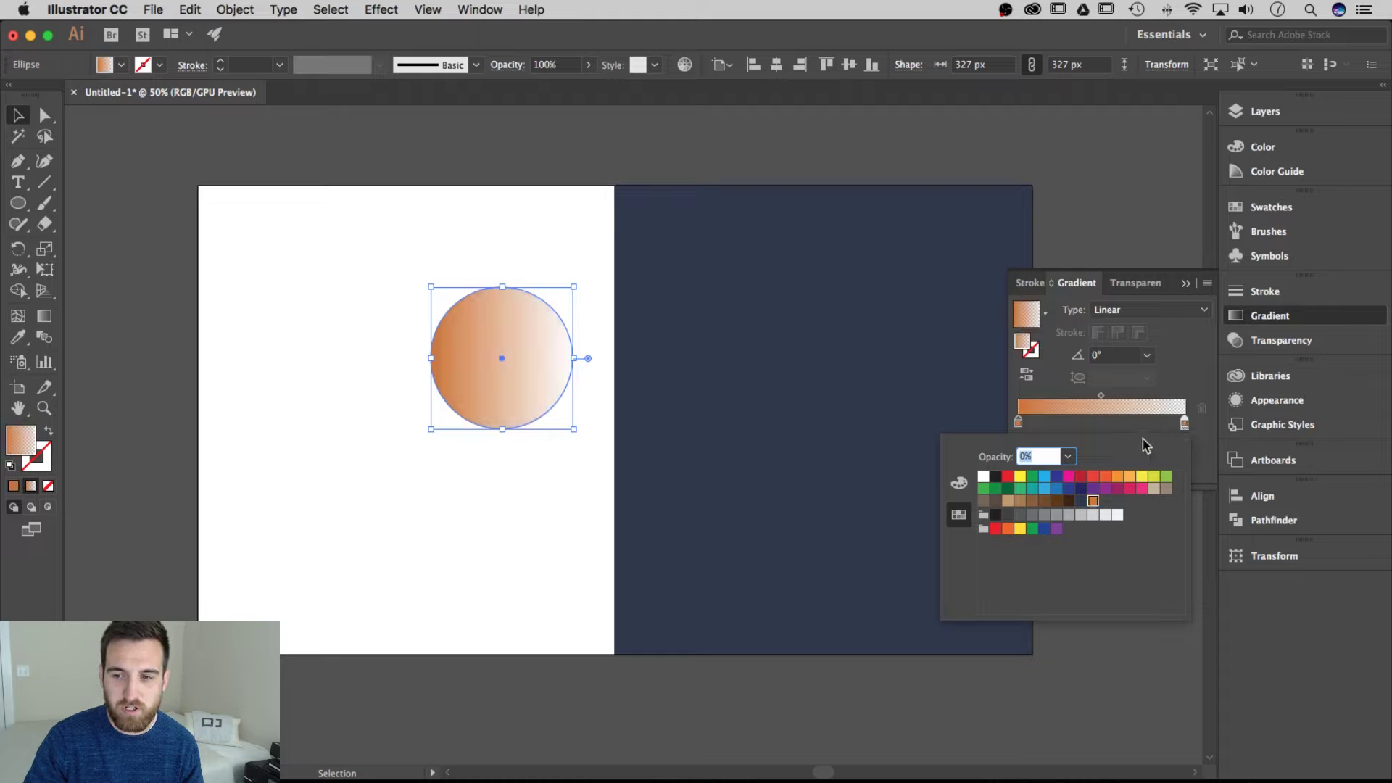
{"action": "left_click", "coordinate": [1193, 375]}
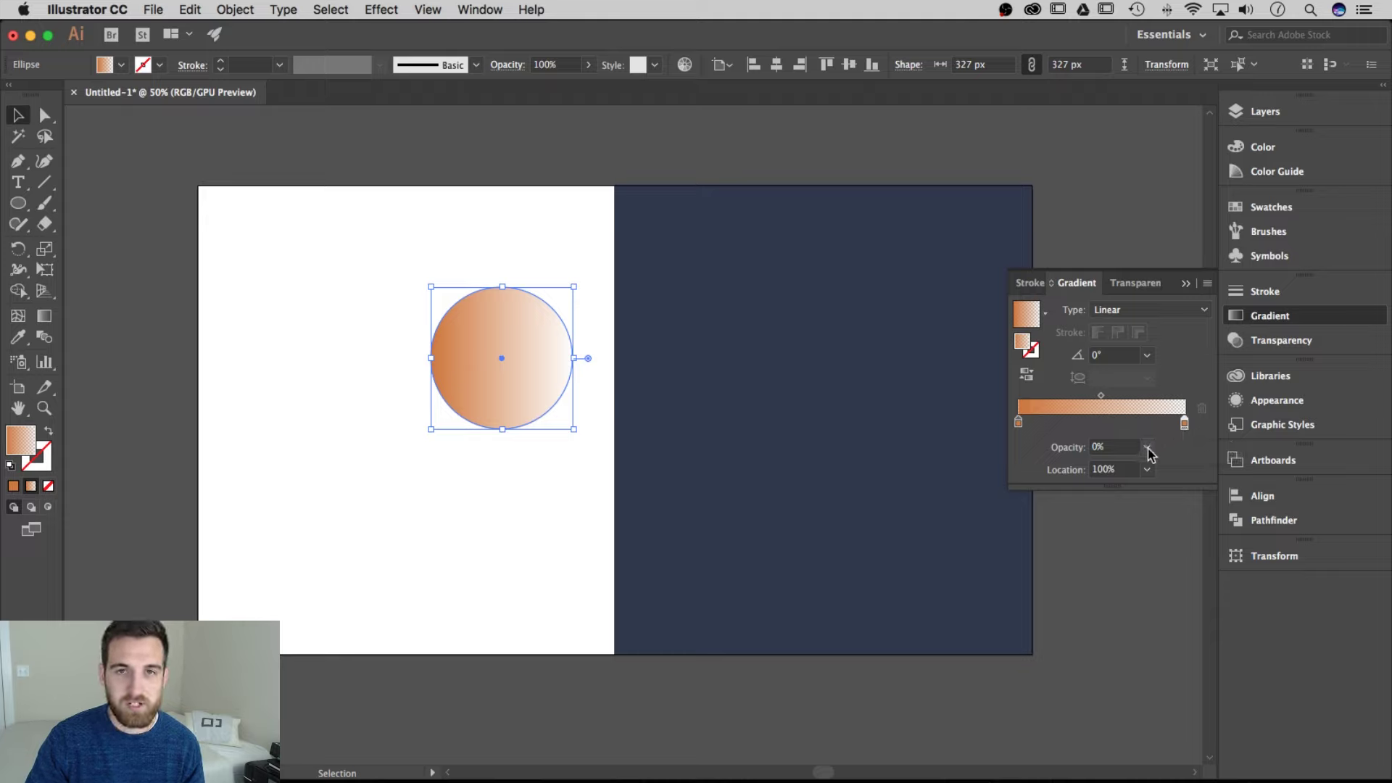
{"action": "left_click", "coordinate": [1186, 283]}
- Move the gradient circle right onto the navy rectangle
{"action": "left_click", "coordinate": [517, 214]}
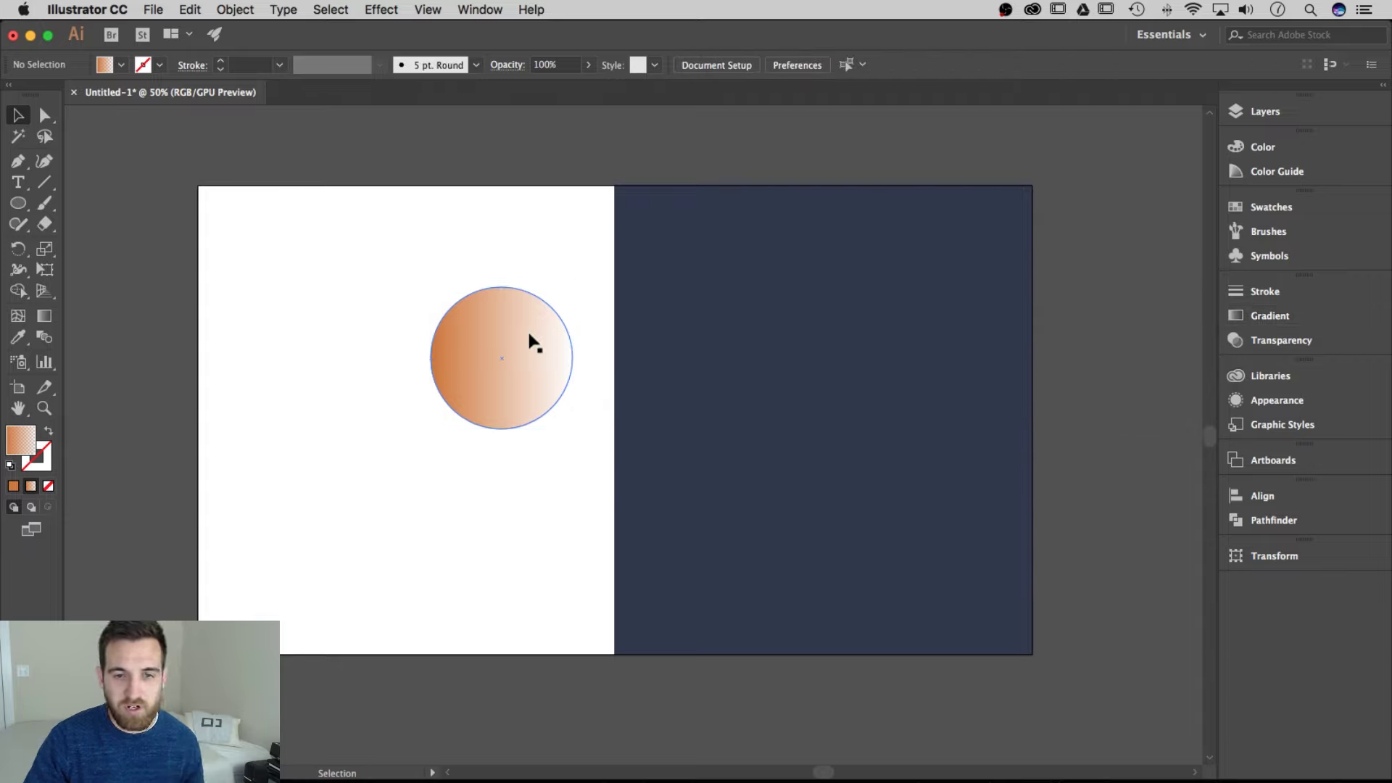
{"action": "left_click_drag", "start_coordinate": [528, 340], "coordinate": [629, 317]}
{"action": "key", "text": "super+shift+a"}
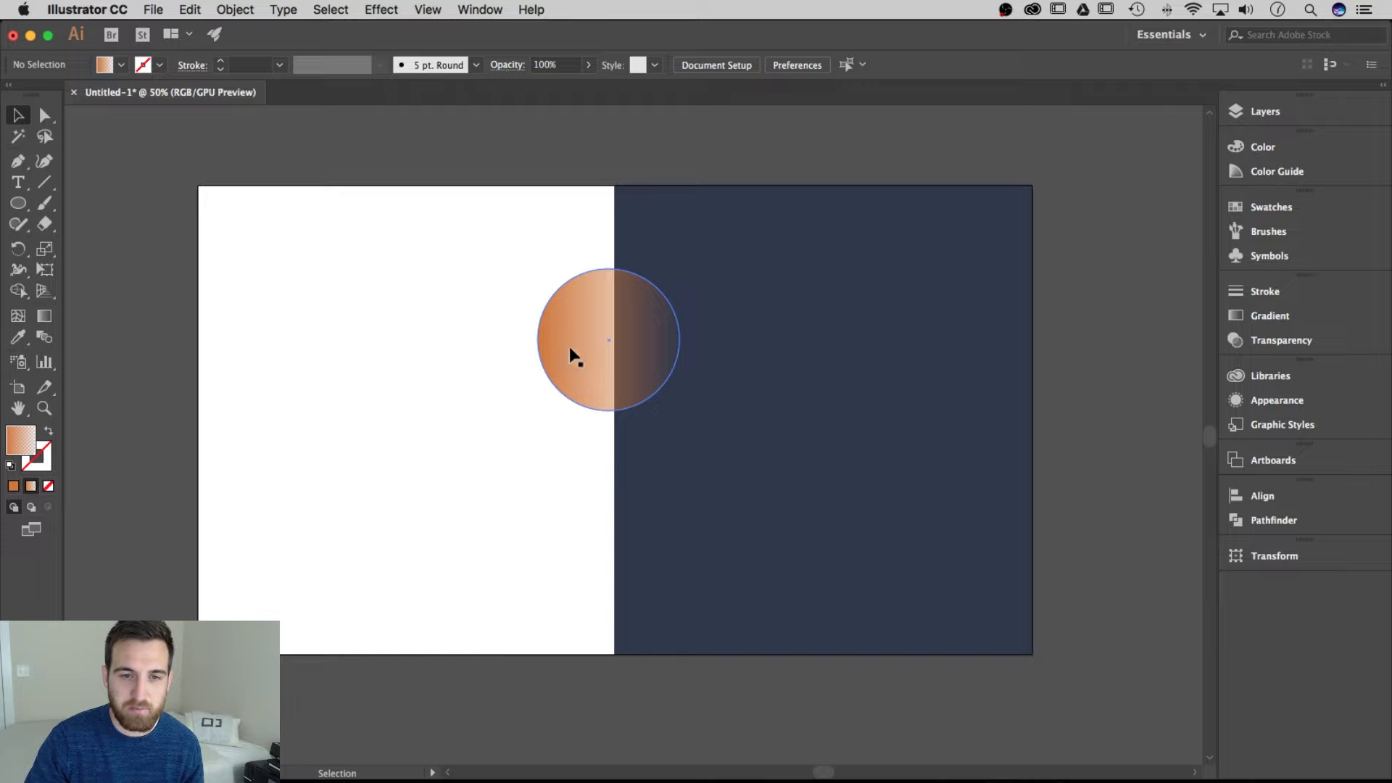
{"action": "left_click_drag", "start_coordinate": [608, 356], "coordinate": [755, 366]}
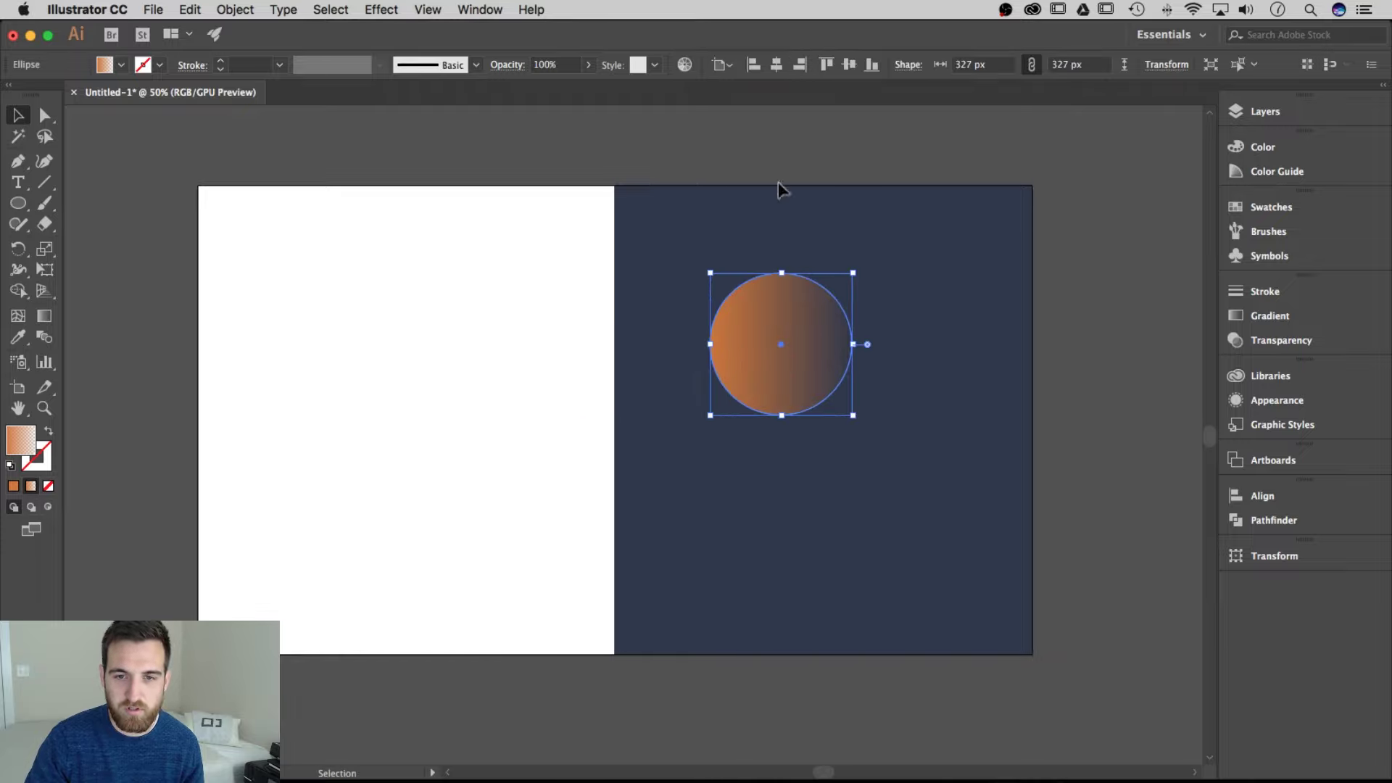
{"action": "left_click", "coordinate": [780, 129]}
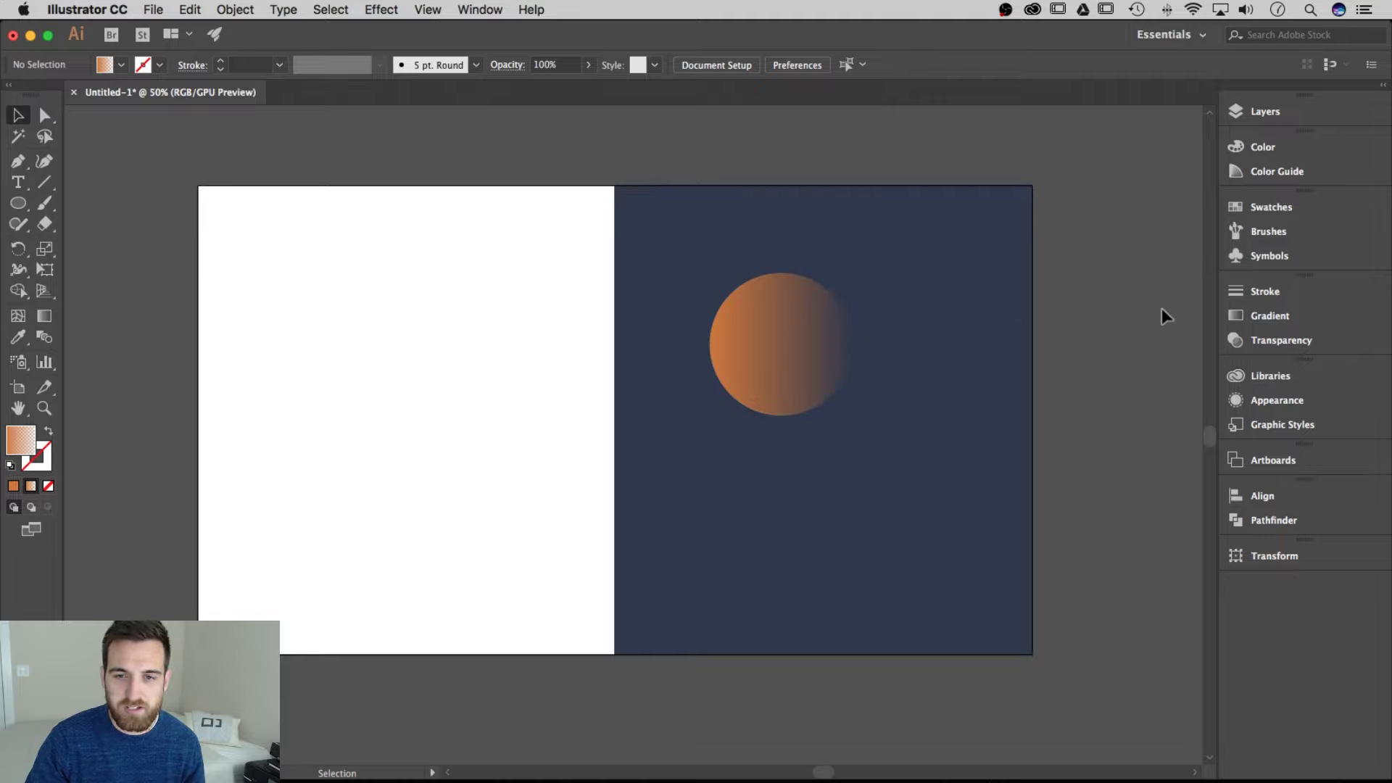
{"action": "left_click", "coordinate": [827, 352]}
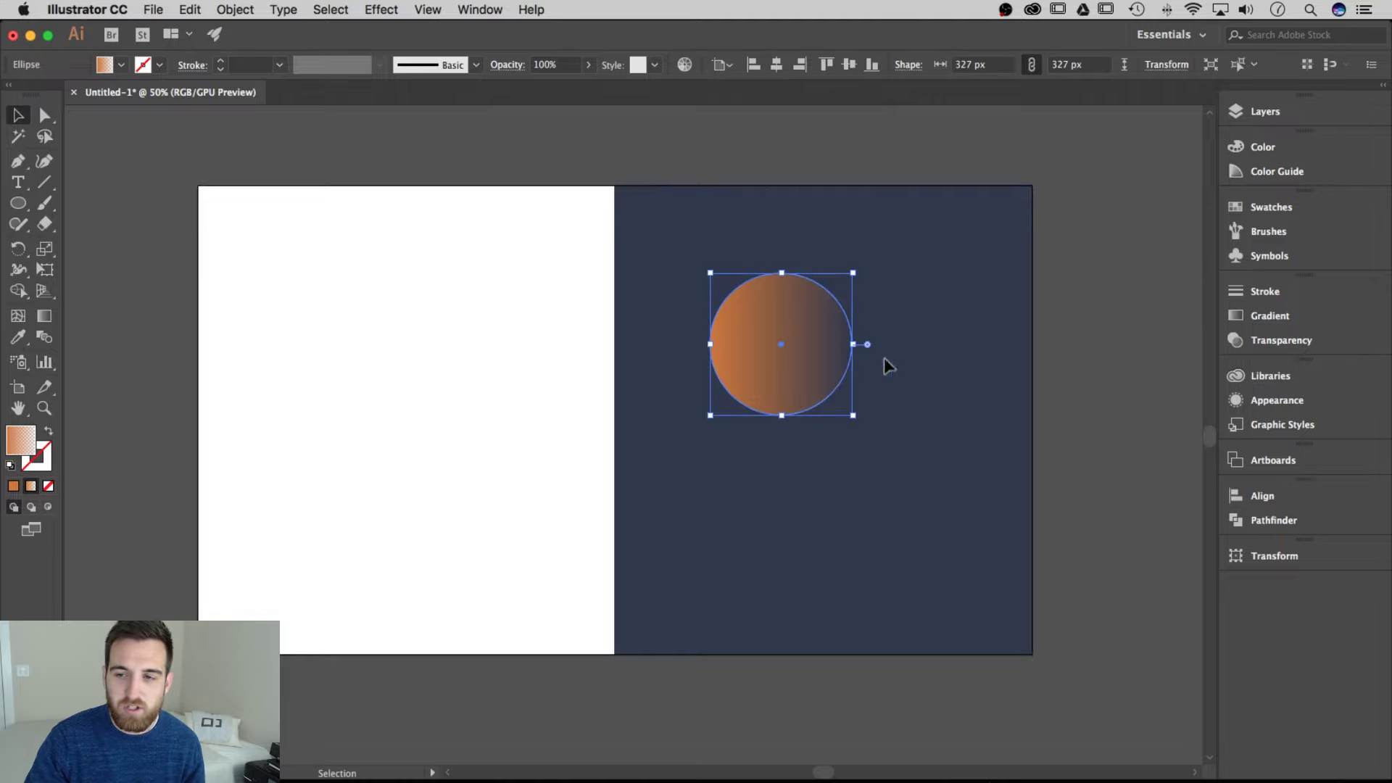
- Slide the transparent stop to about 57% and add a 100% opacity stop at the right end
{"action": "left_click", "coordinate": [1261, 317]}
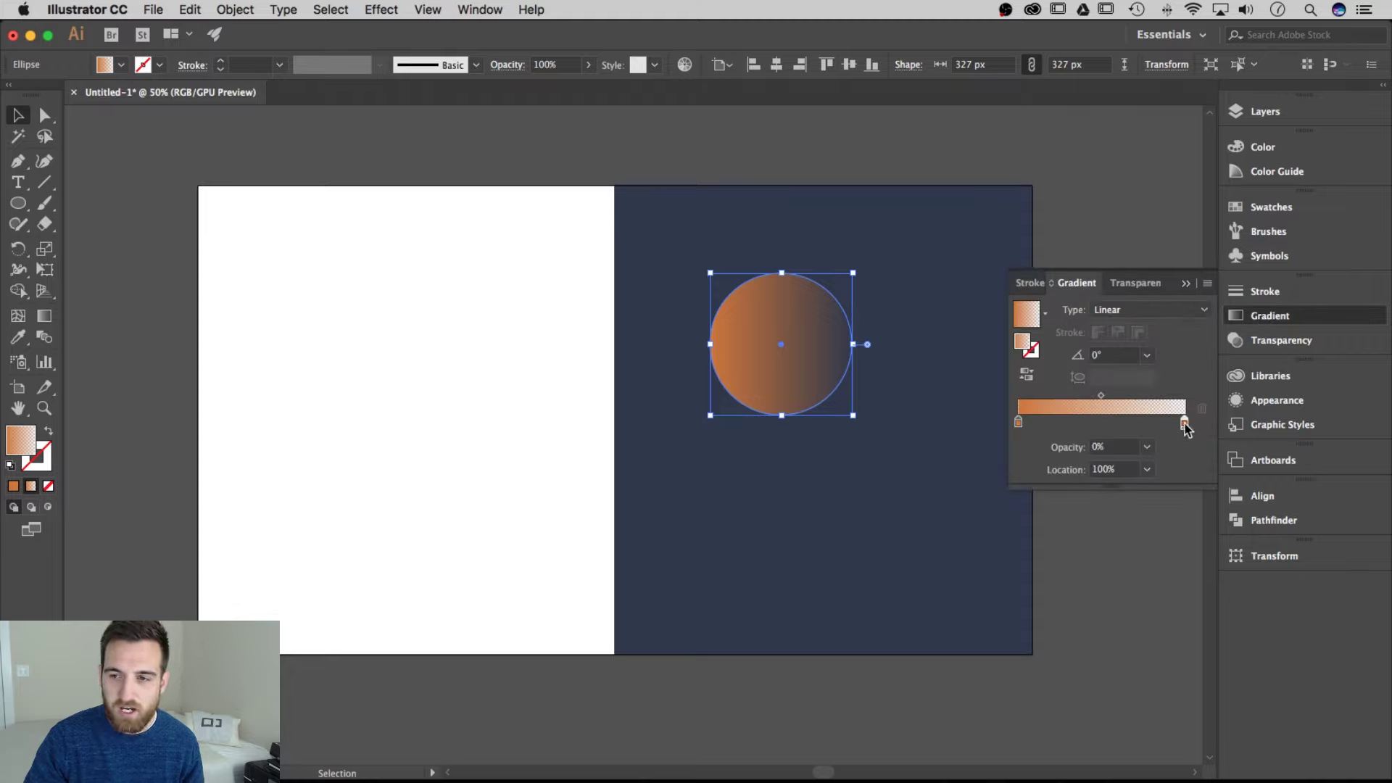
{"action": "left_click_drag", "start_coordinate": [1184, 425], "coordinate": [1107, 425]}
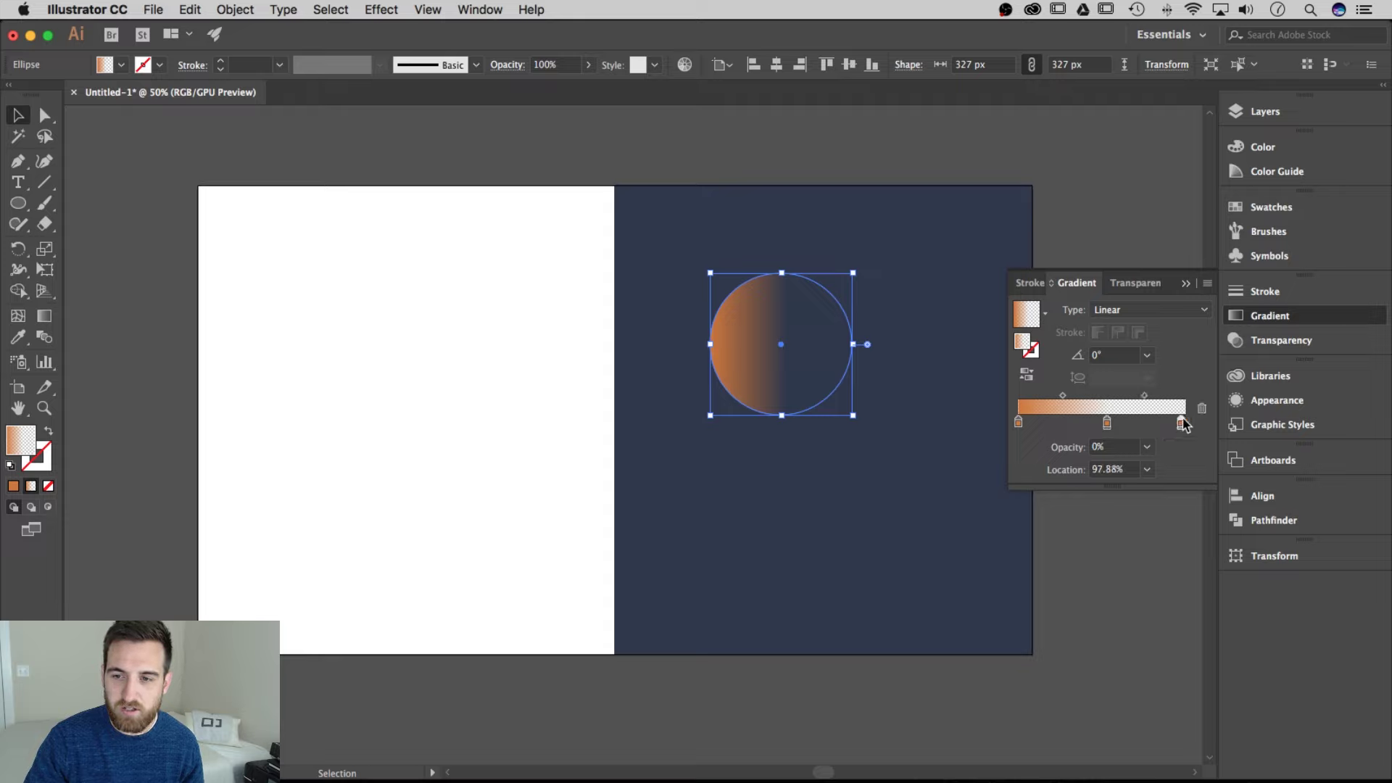
{"action": "left_click", "coordinate": [1187, 425]}
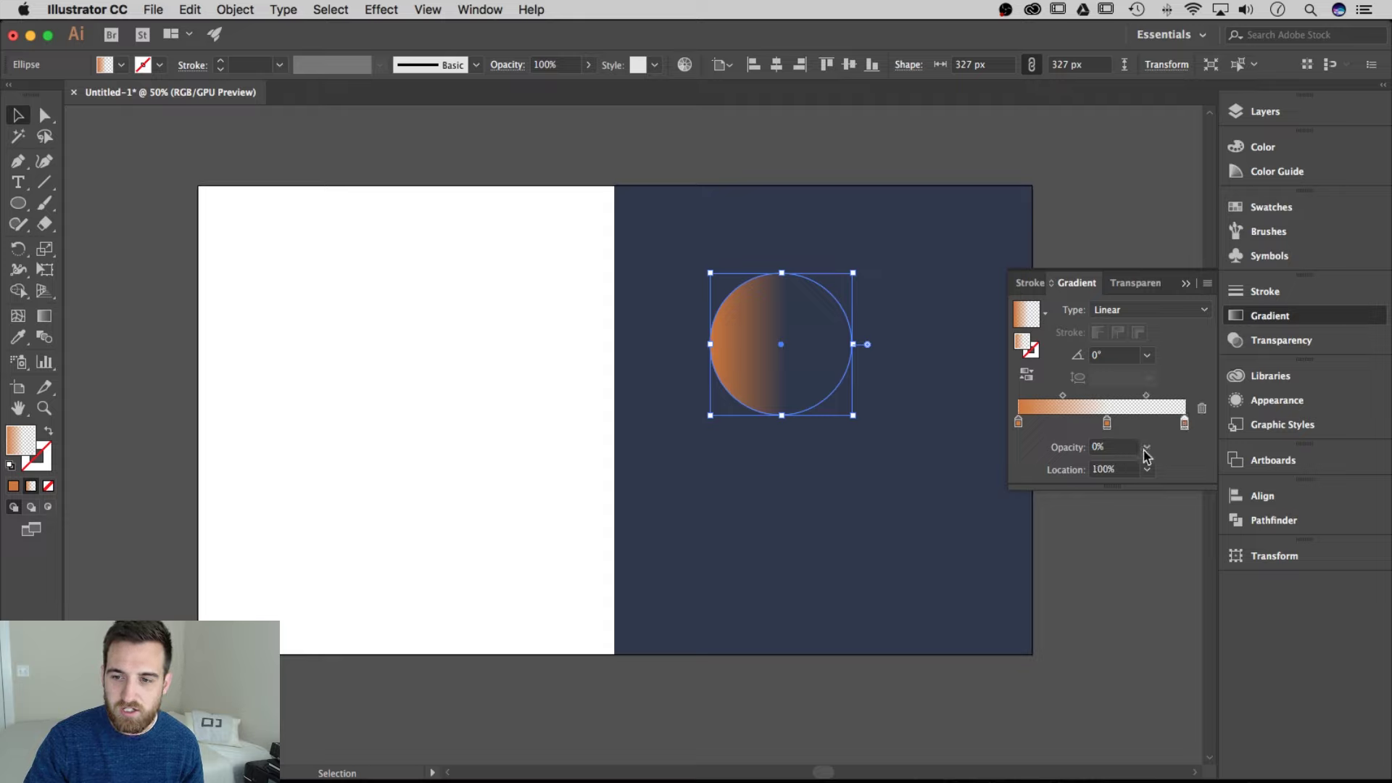
{"action": "left_click", "coordinate": [1147, 446]}
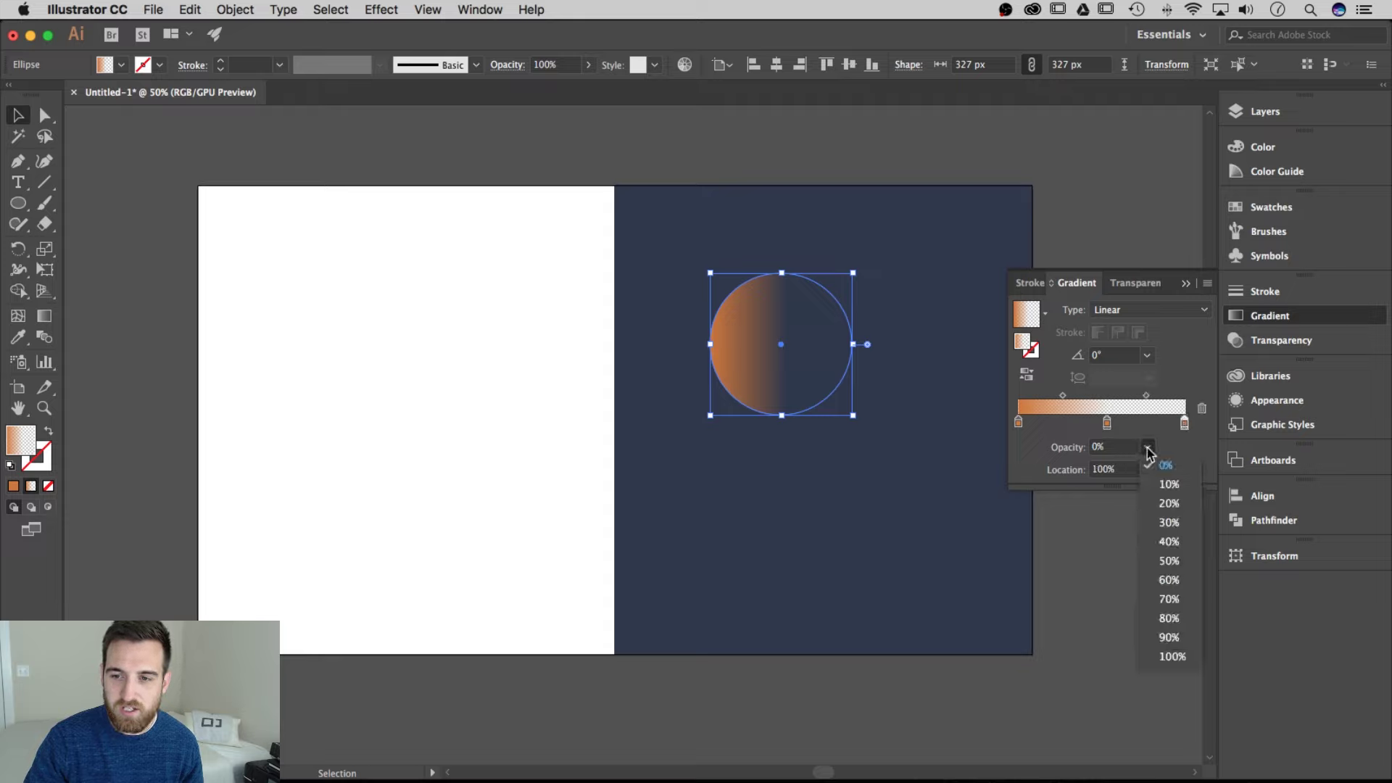
{"action": "left_click", "coordinate": [1182, 657]}
{"action": "left_click", "coordinate": [1187, 284]}
{"action": "left_click", "coordinate": [1051, 308]}
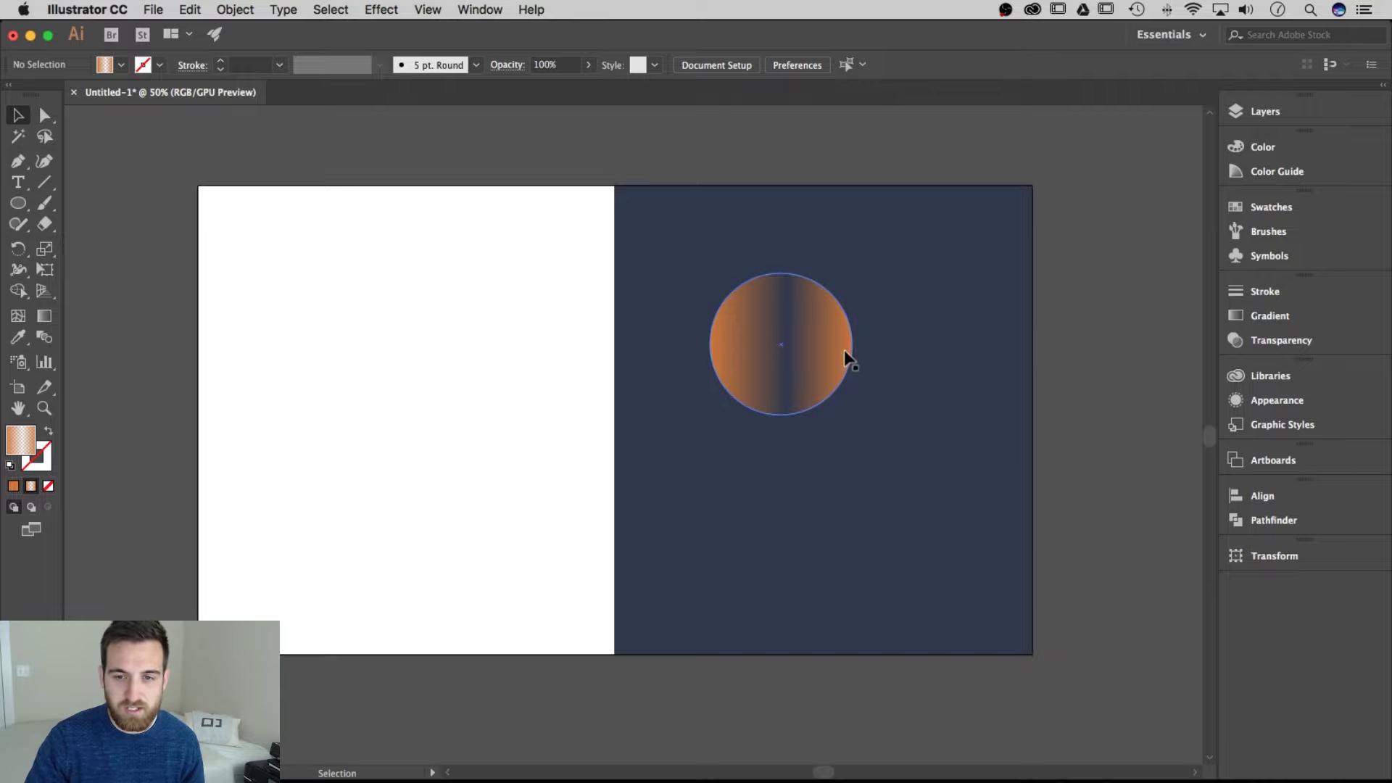
{"action": "left_click", "coordinate": [797, 342]}
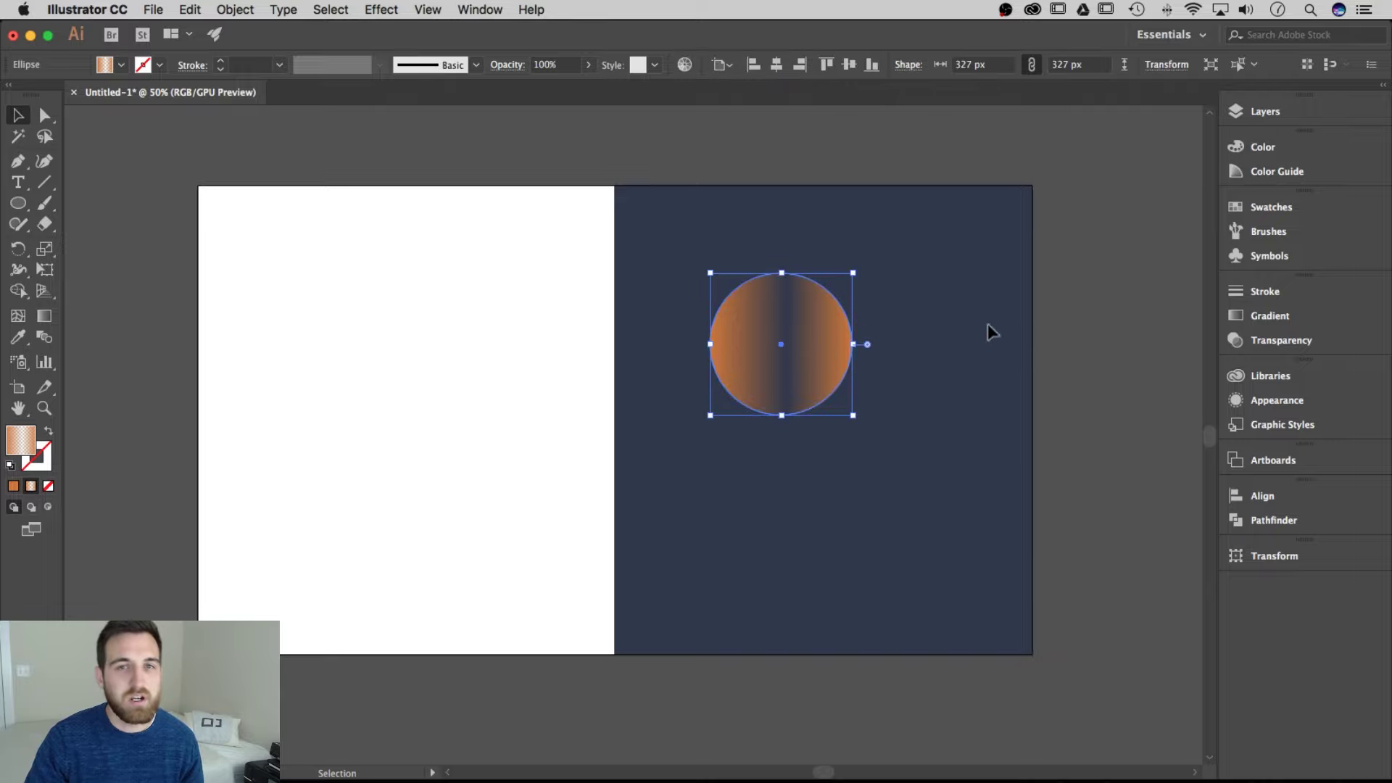
{"action": "left_click", "coordinate": [1089, 322]}
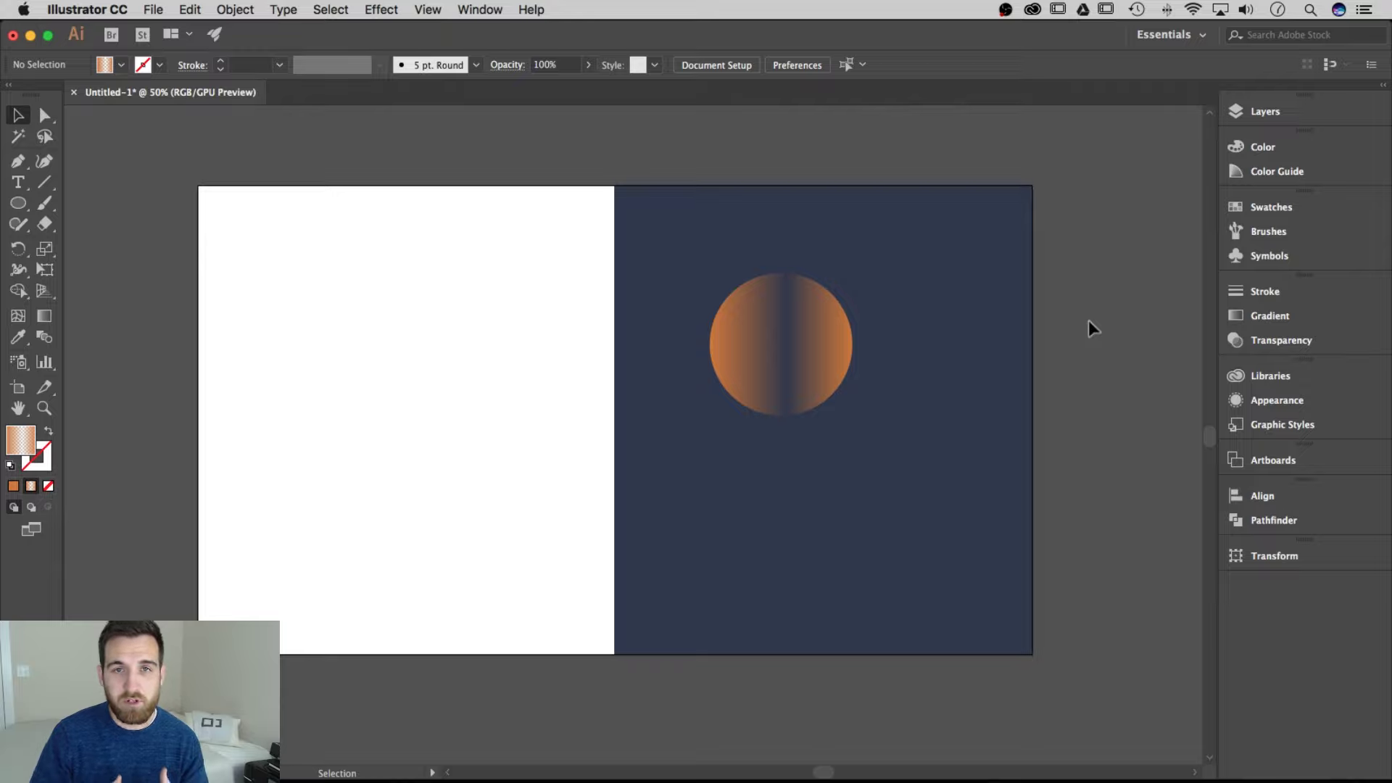